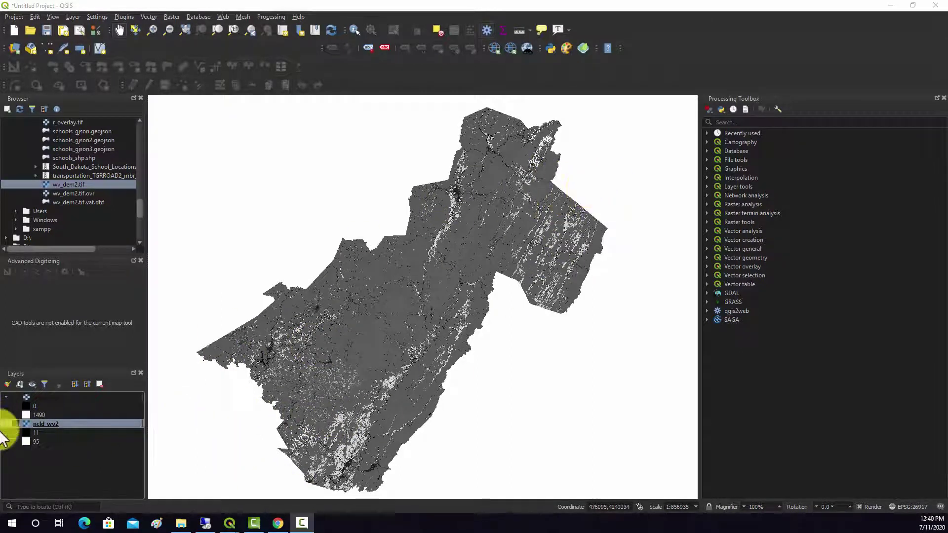
# Style the ncld_wv2 raster layer with Paletted/Unique values, classifying Band 1 with random colors, and apply the symbology.
pyautogui.rightClick(38, 422)
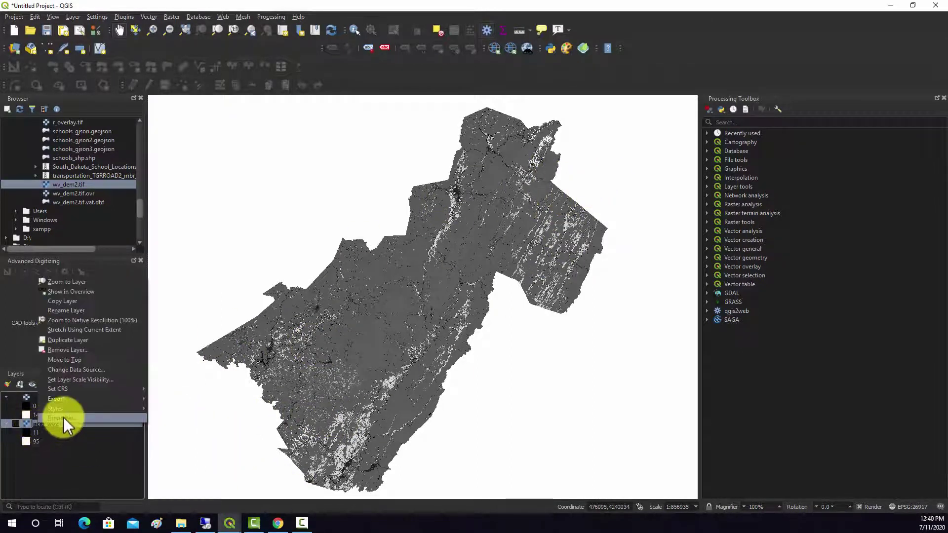
pyautogui.click(94, 411)
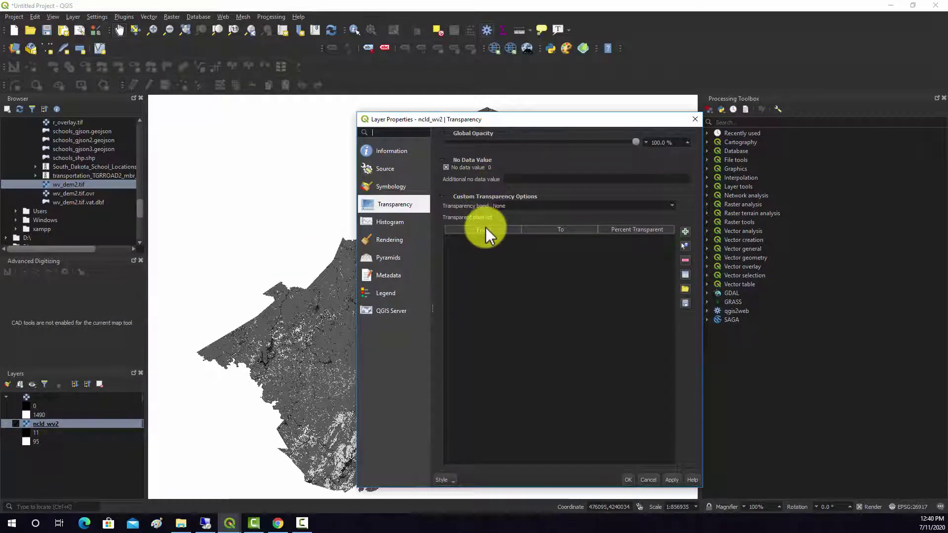
pyautogui.click(378, 188)
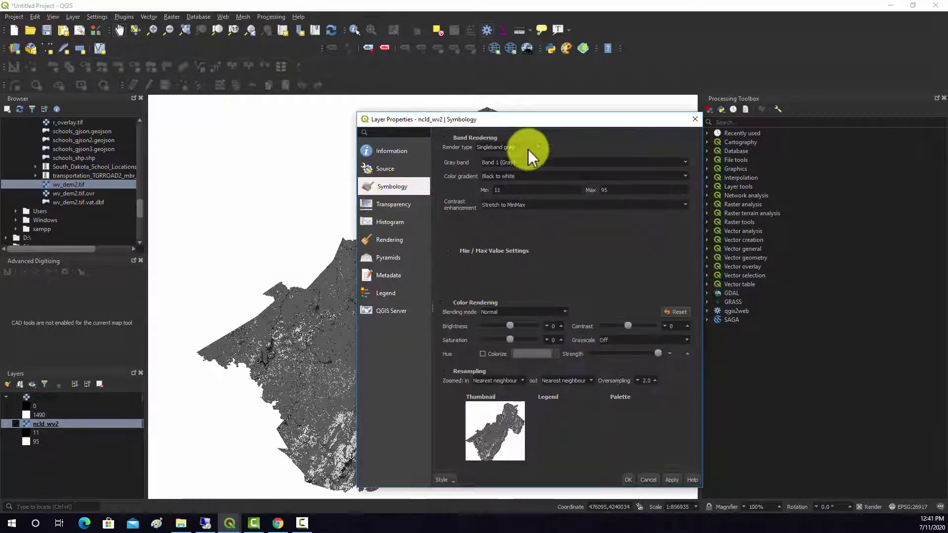
pyautogui.click(529, 148)
pyautogui.click(525, 140)
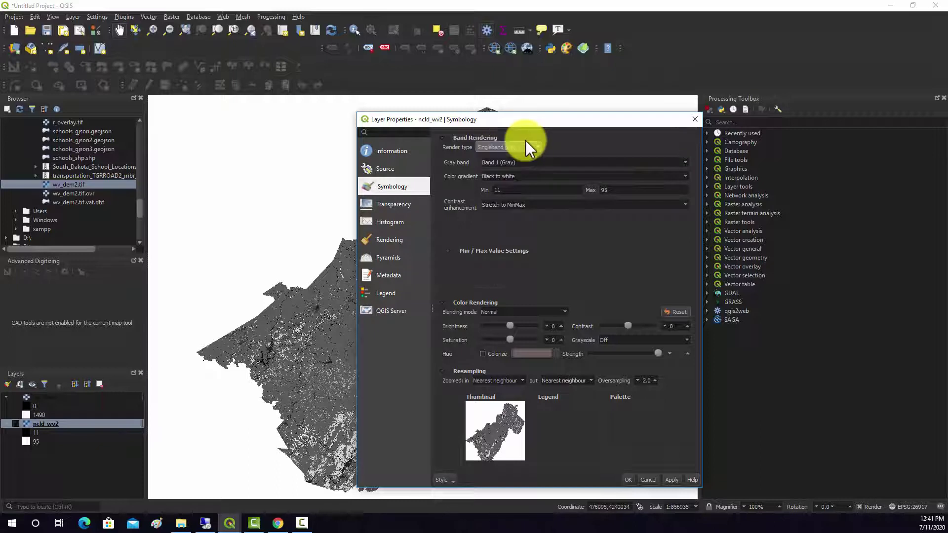
pyautogui.click(476, 331)
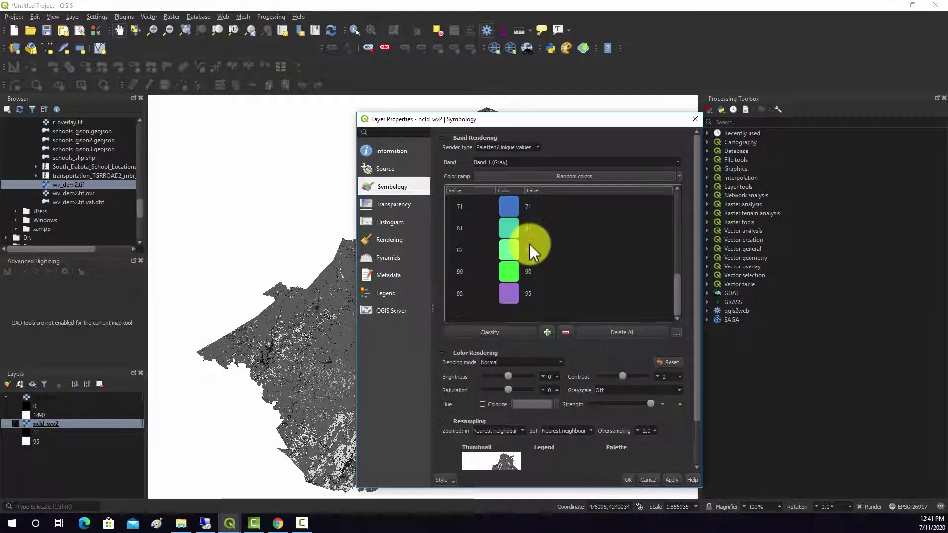
pyautogui.click(671, 479)
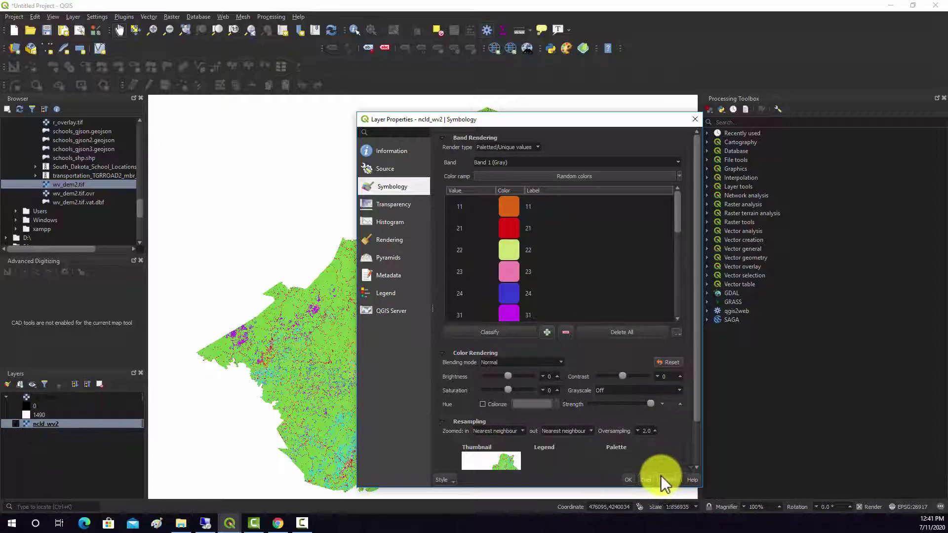
pyautogui.click(628, 479)
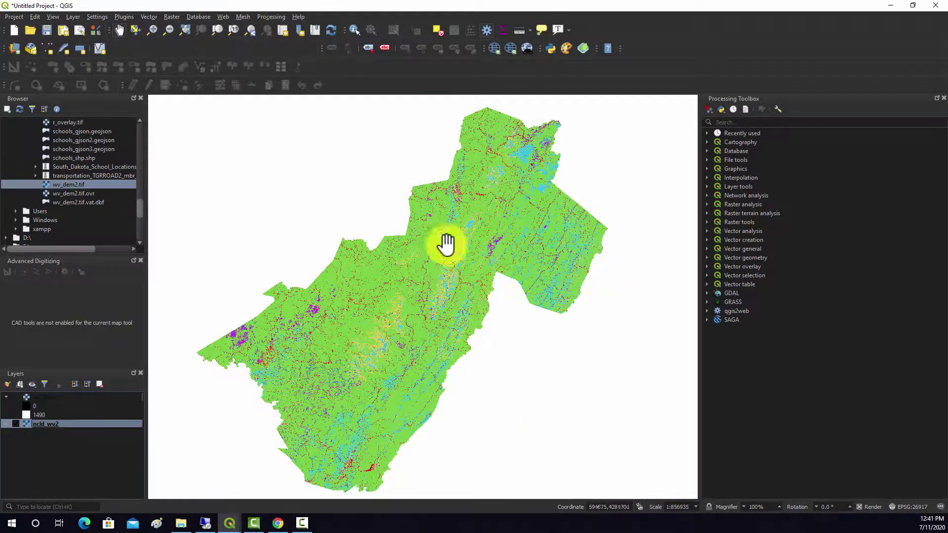
pyautogui.scroll(2, 447, 243)
pyautogui.scroll(-2, 542, 267)
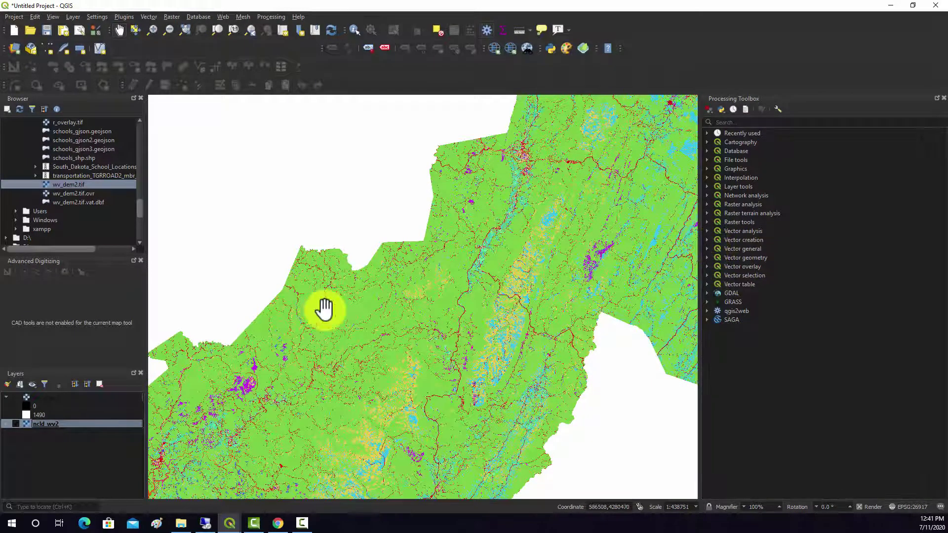
pyautogui.moveTo(561, 253); pyautogui.dragTo(483, 232)
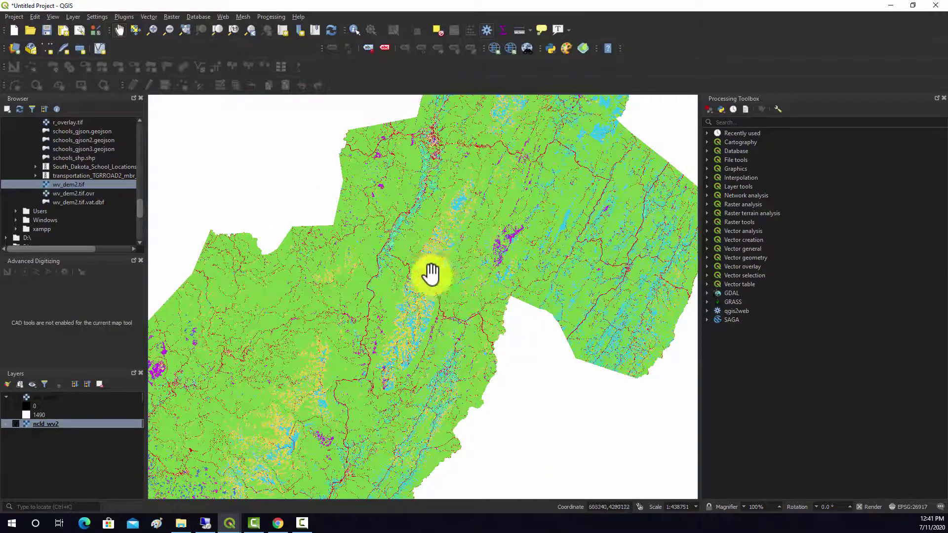
pyautogui.moveTo(422, 289); pyautogui.dragTo(469, 271)
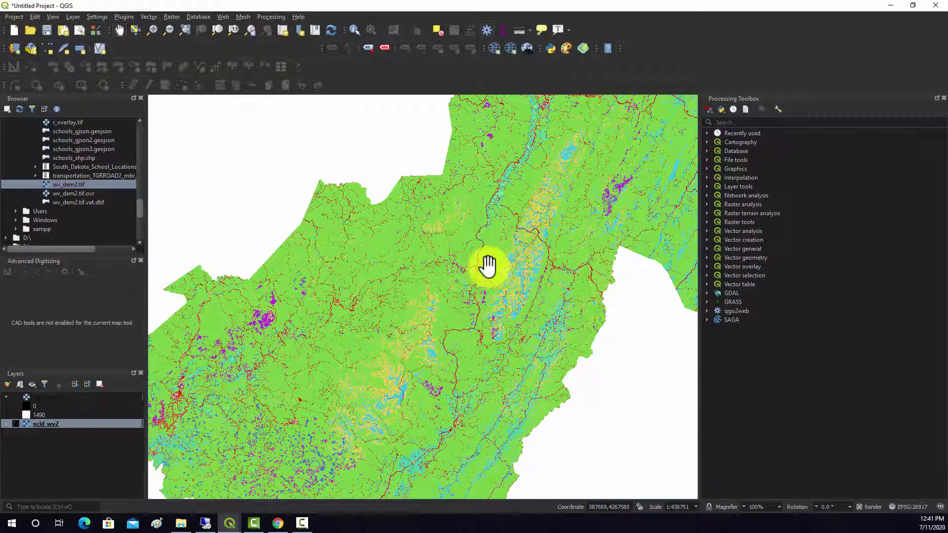
# Search the processing algorithms for "reclassify" and open Reclassify by table with ncld_wv2 as the raster layer.
pyautogui.click(736, 122)
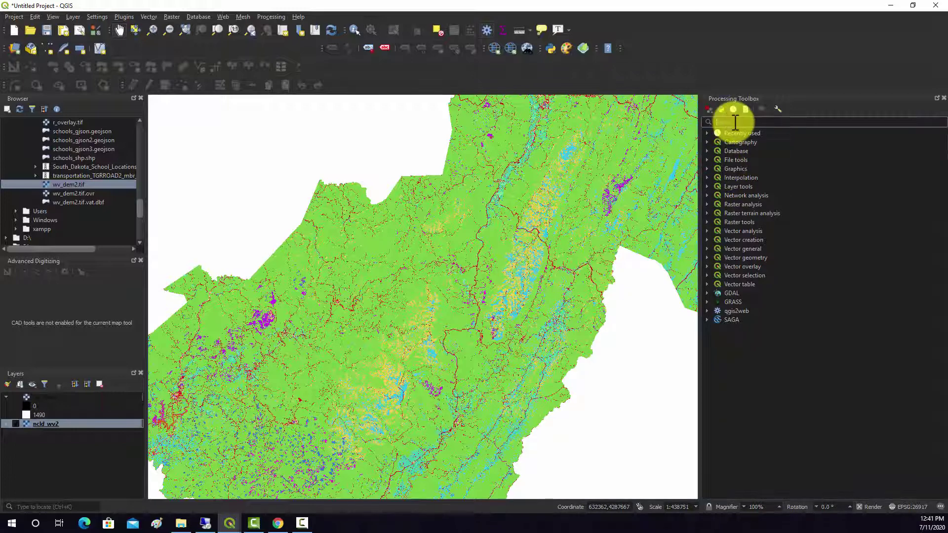
pyautogui.write('reclass')
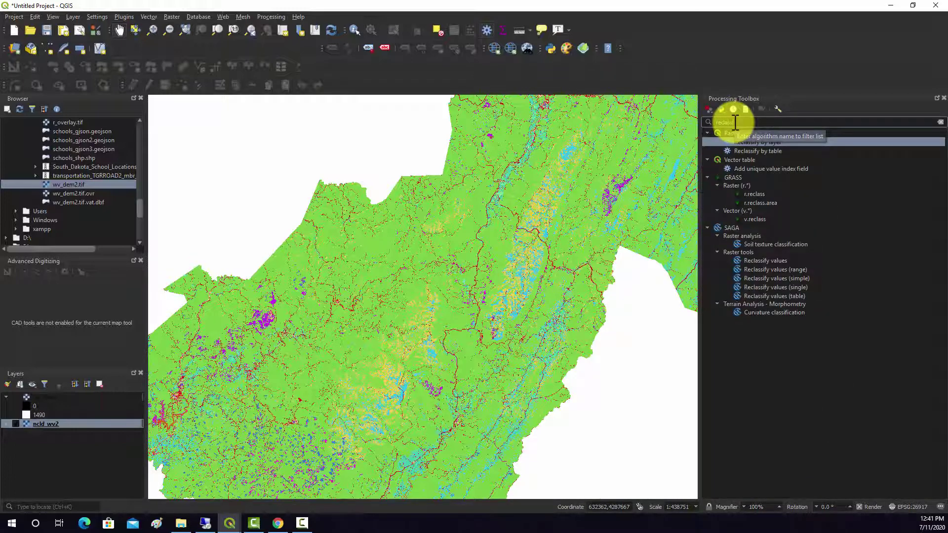
pyautogui.write('ify')
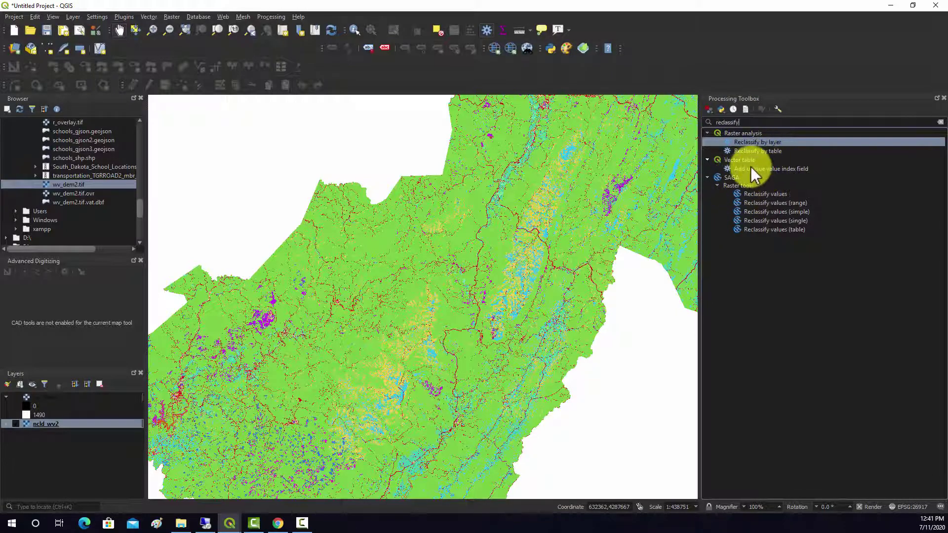
pyautogui.doubleClick(744, 150)
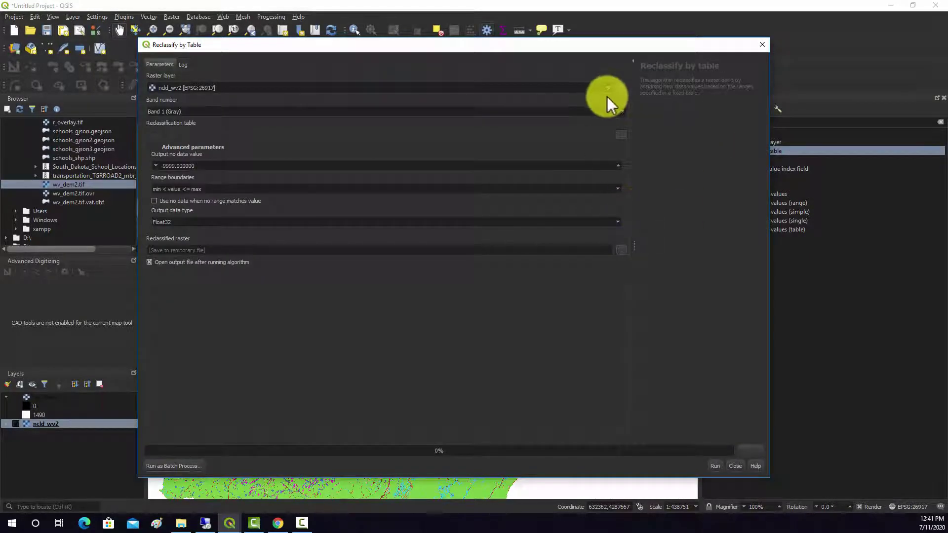
pyautogui.click(609, 90)
pyautogui.click(609, 90)
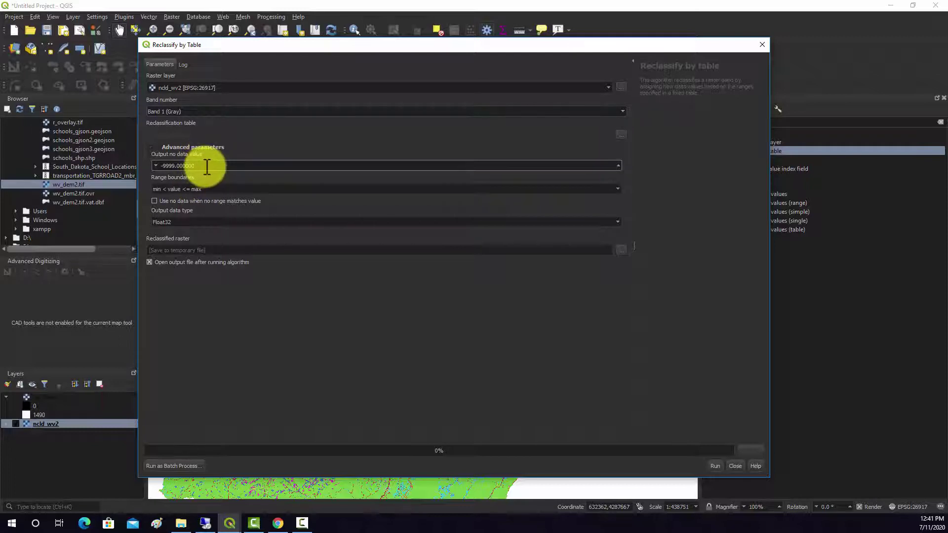
# Set the output no data value of the reclassification to 0.
pyautogui.moveTo(193, 166); pyautogui.dragTo(141, 166)
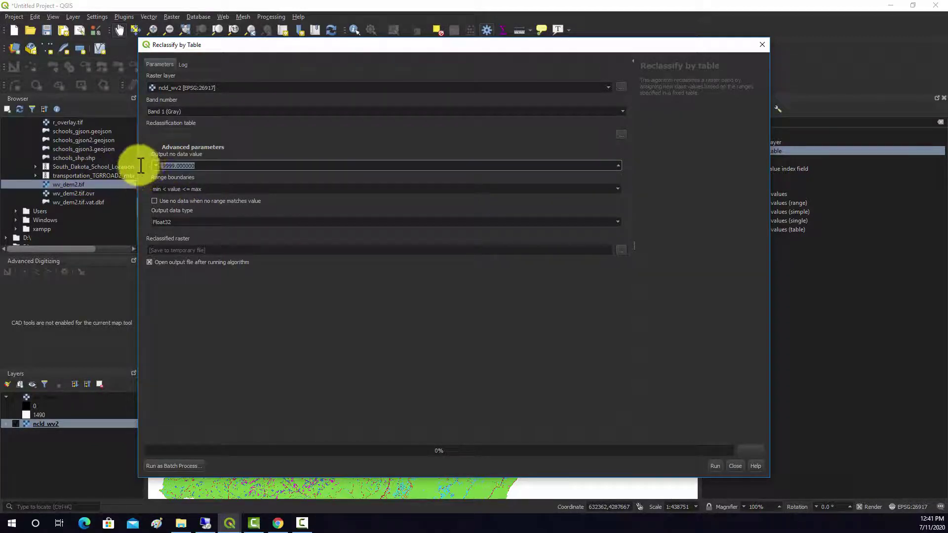
pyautogui.press('BackSpace')
pyautogui.write('0')
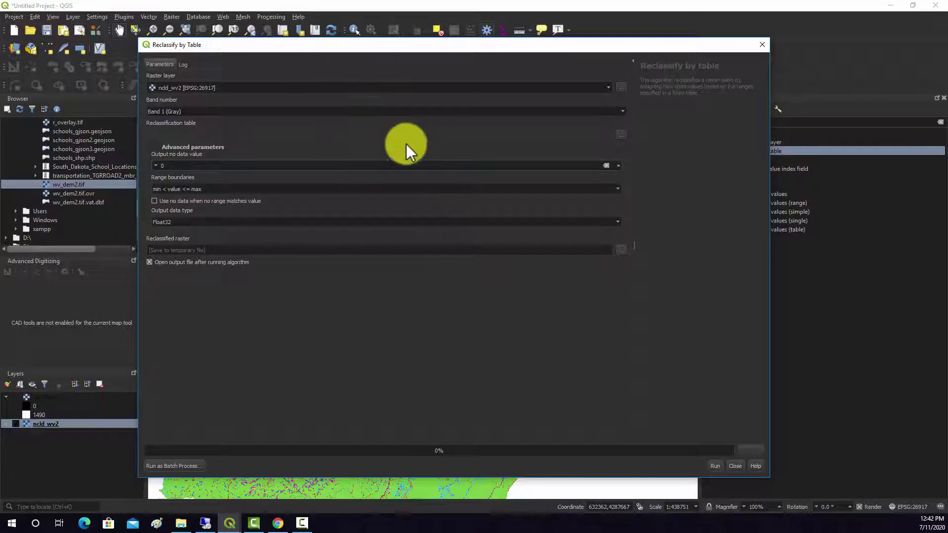
# Add three rows to the reclassification table and fill the first with minimum 10, maximum 39 and value 1.
pyautogui.click(621, 134)
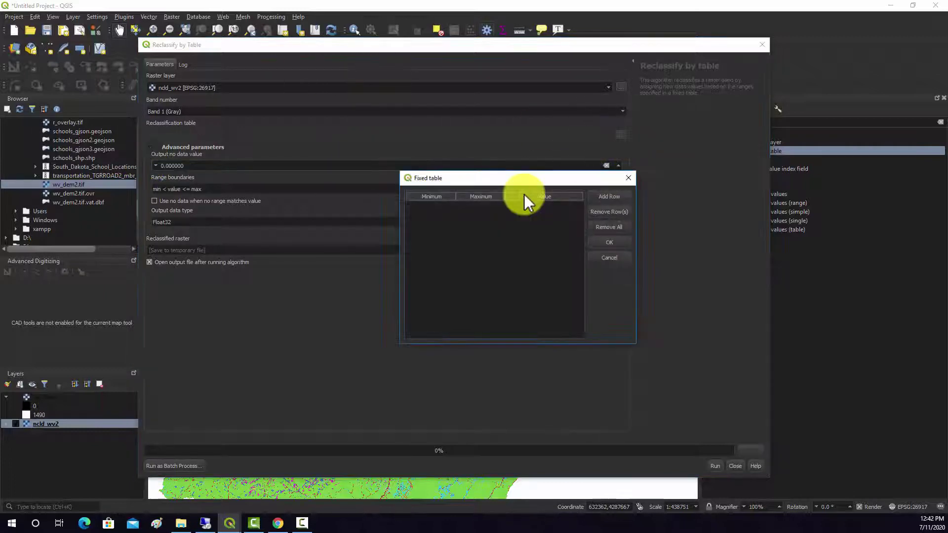
pyautogui.click(596, 196)
pyautogui.click(596, 196)
pyautogui.click(595, 195)
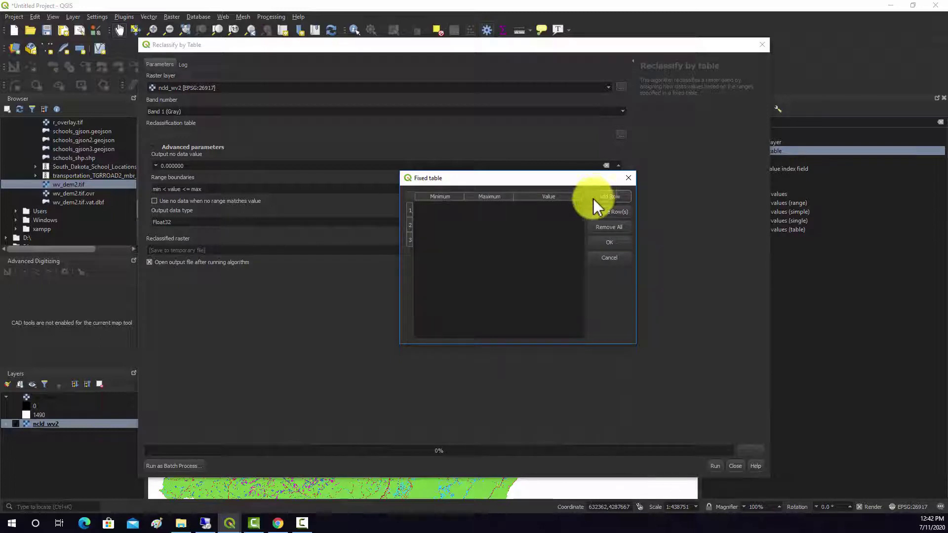
pyautogui.click(437, 210)
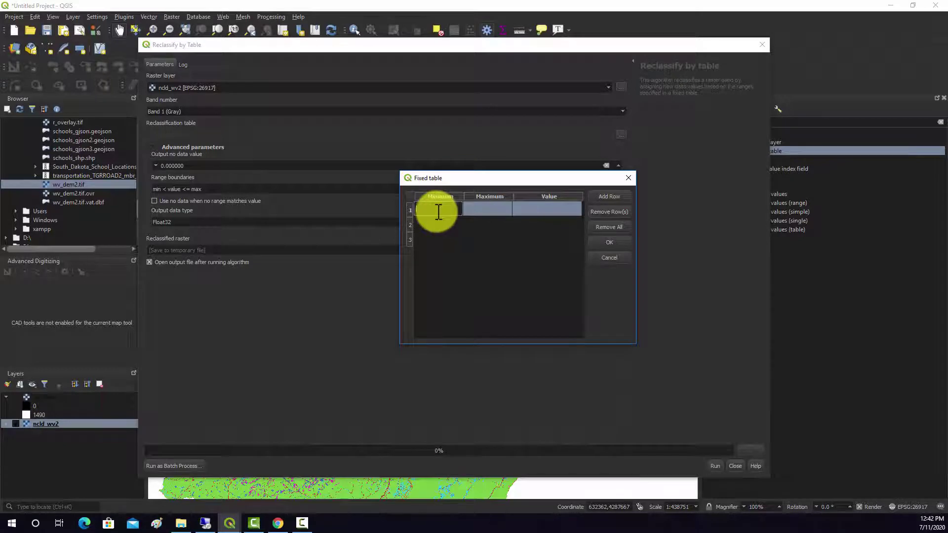
pyautogui.write('10')
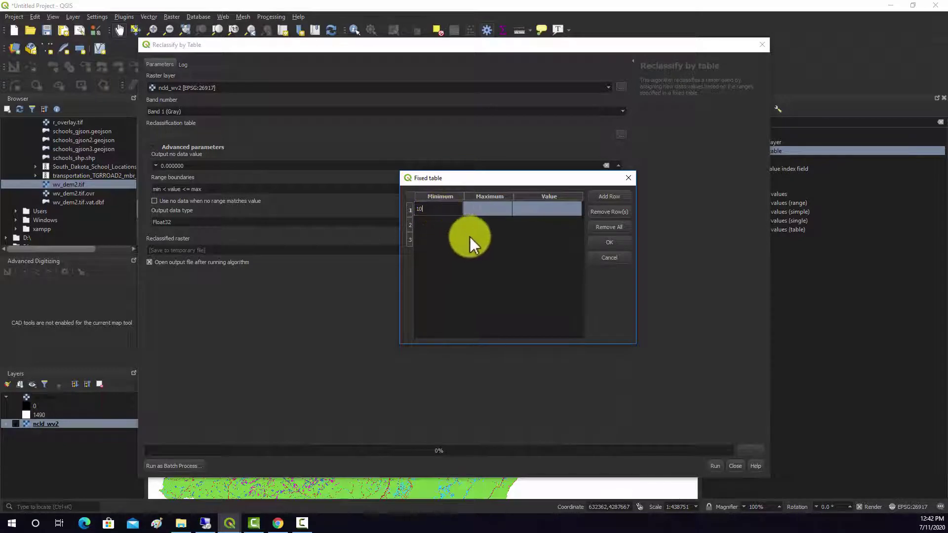
pyautogui.doubleClick(495, 210)
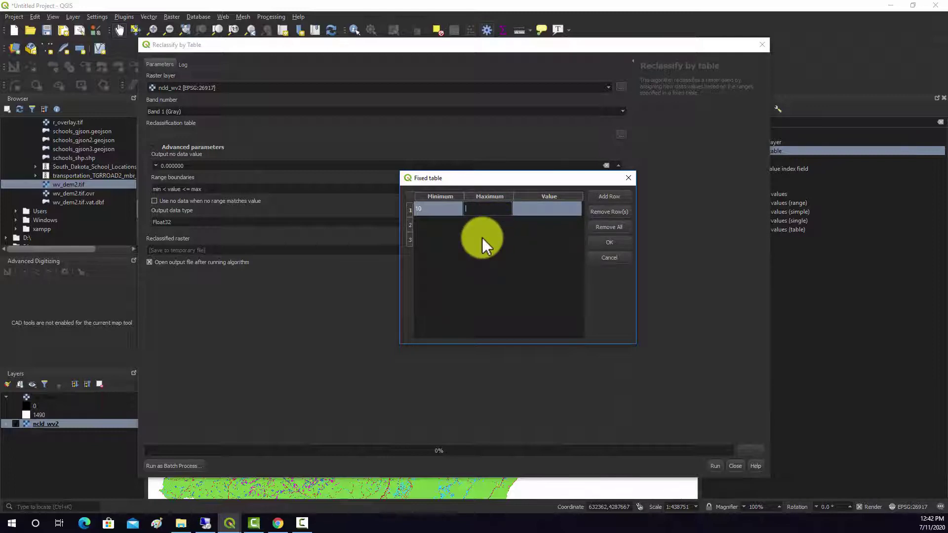
pyautogui.doubleClick(544, 205)
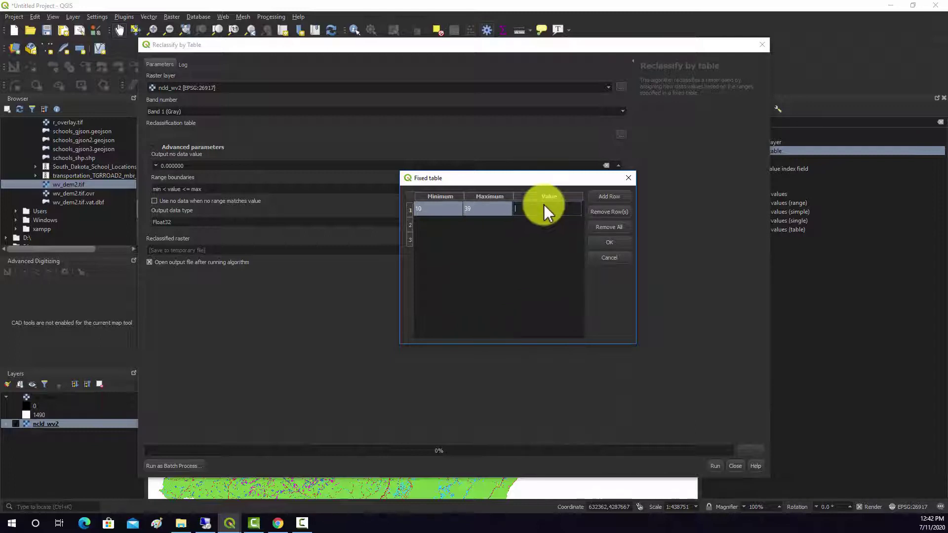
pyautogui.write('1')
# Fill the second row of the reclassification table with minimum 40, maximum 49 and value 2.
pyautogui.doubleClick(434, 223)
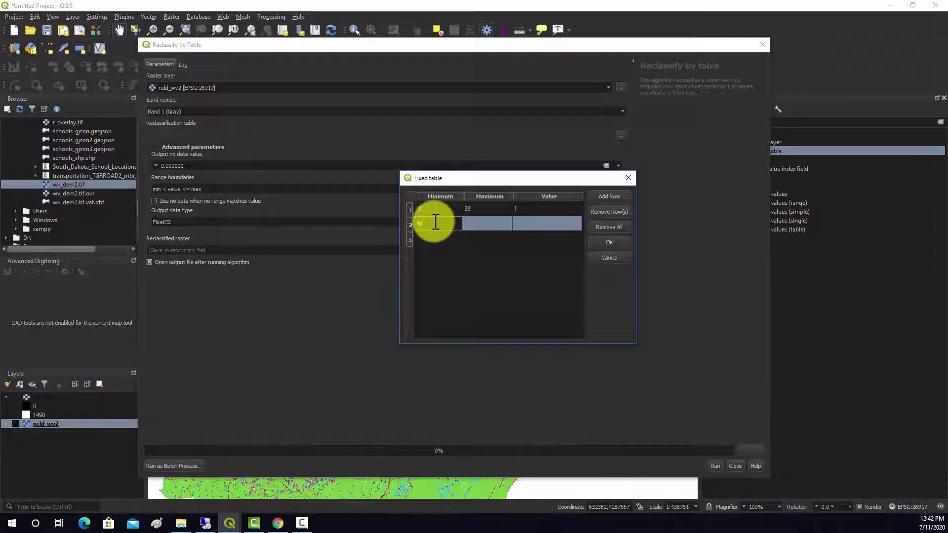
pyautogui.doubleClick(486, 225)
pyautogui.write('49')
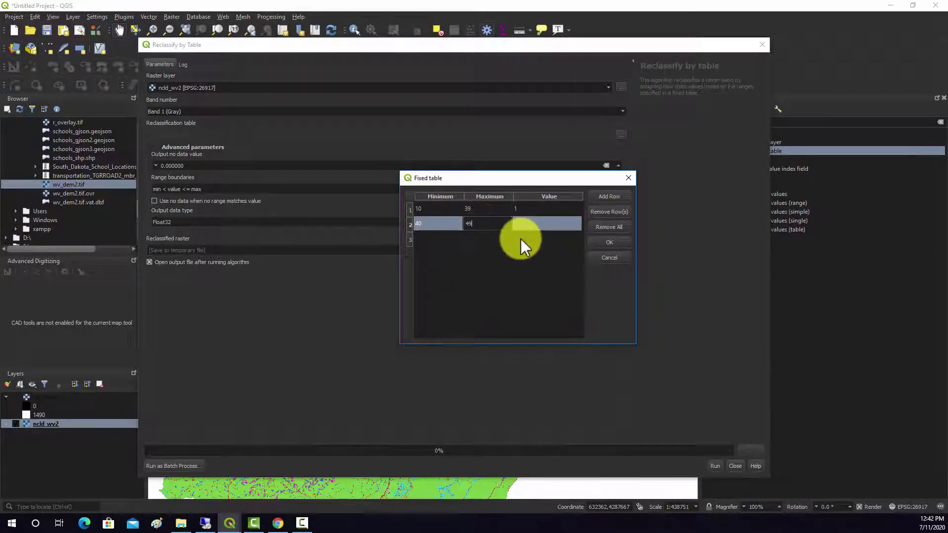
pyautogui.doubleClick(531, 224)
pyautogui.write('2')
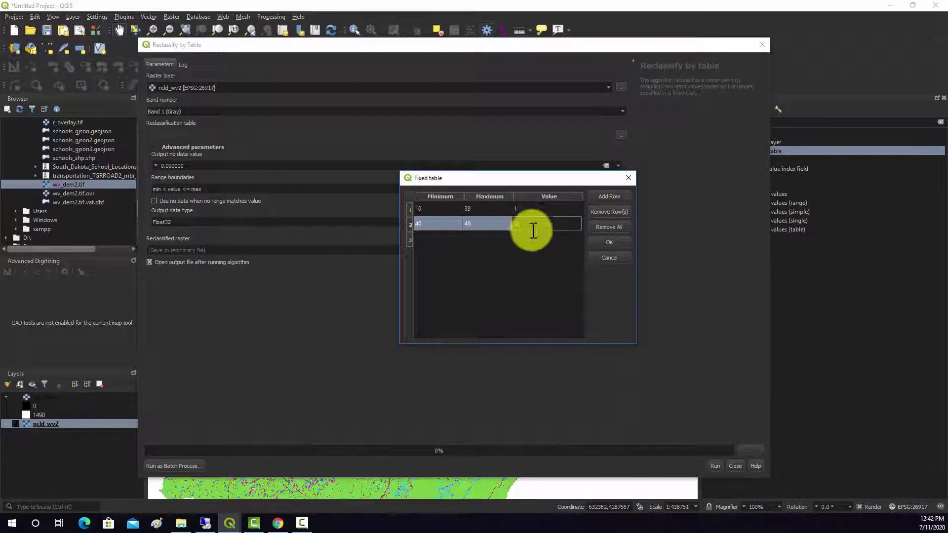
# Fill the third row with minimum 50, maximum 100 and value 1, then save the reclassification table and recheck its entries.
pyautogui.doubleClick(434, 239)
pyautogui.write('50')
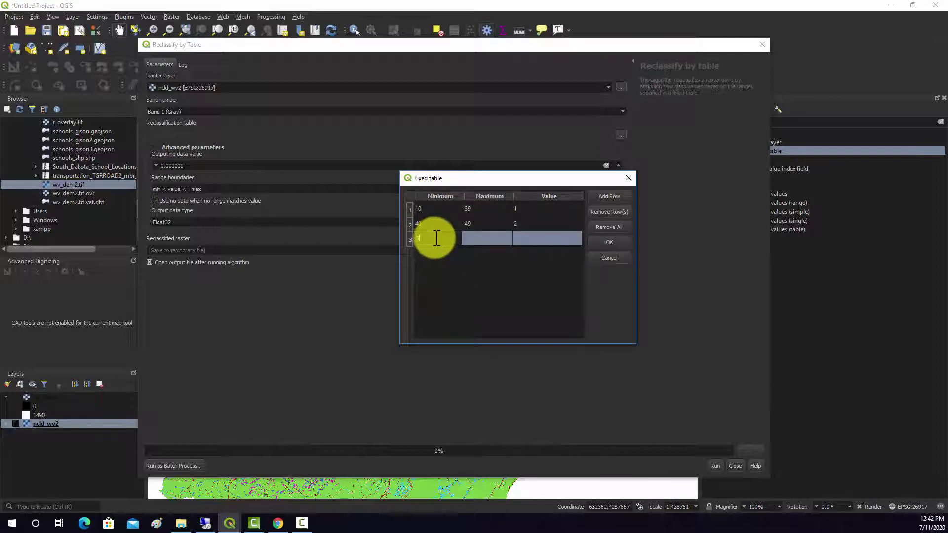
pyautogui.doubleClick(477, 238)
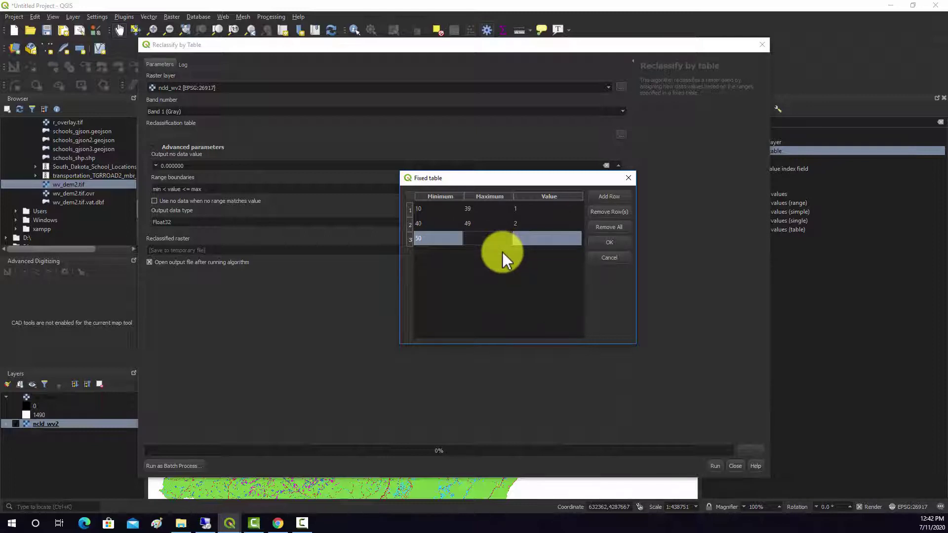
pyautogui.write('100')
pyautogui.doubleClick(522, 238)
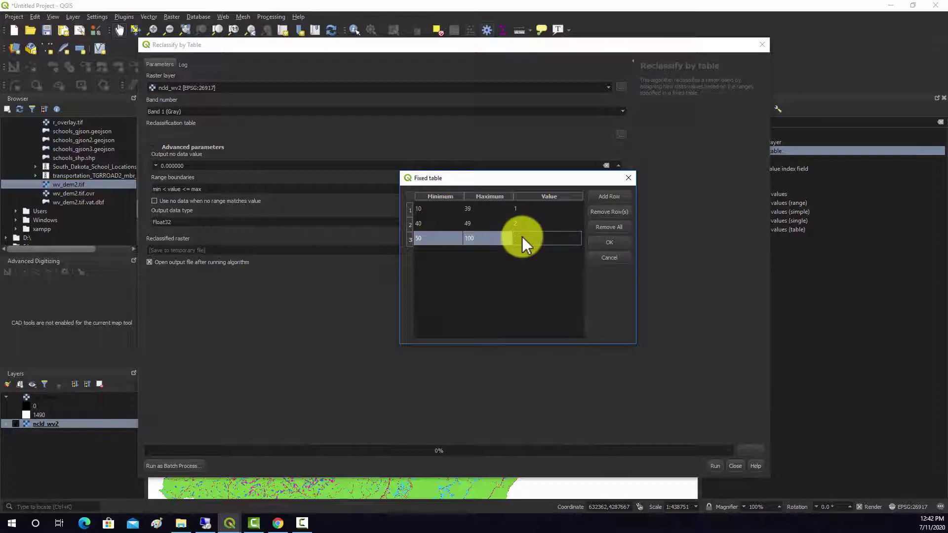
pyautogui.write('1')
pyautogui.click(602, 244)
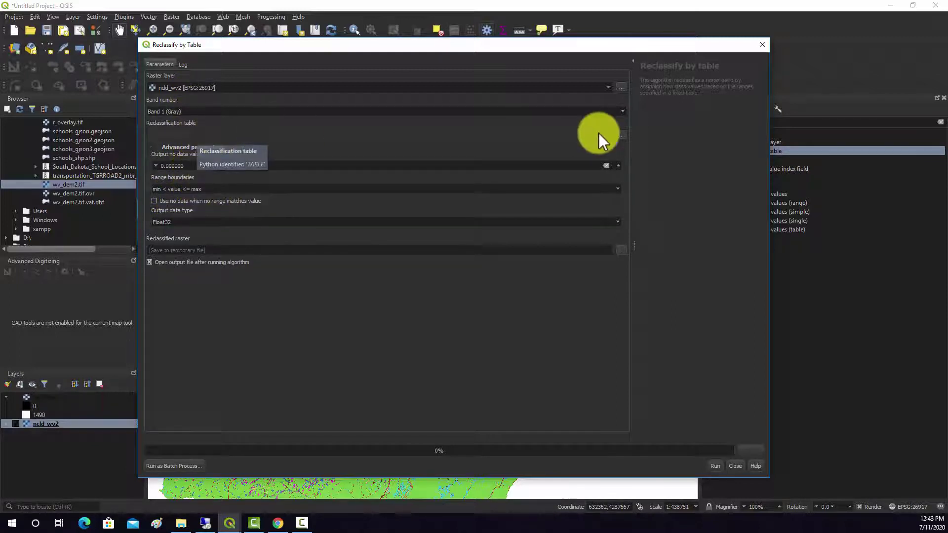
pyautogui.click(622, 135)
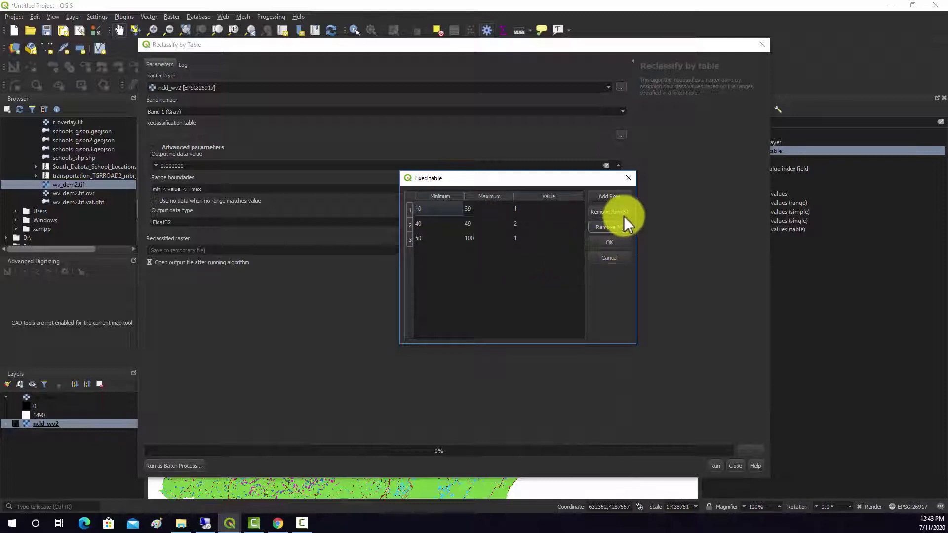
pyautogui.click(619, 243)
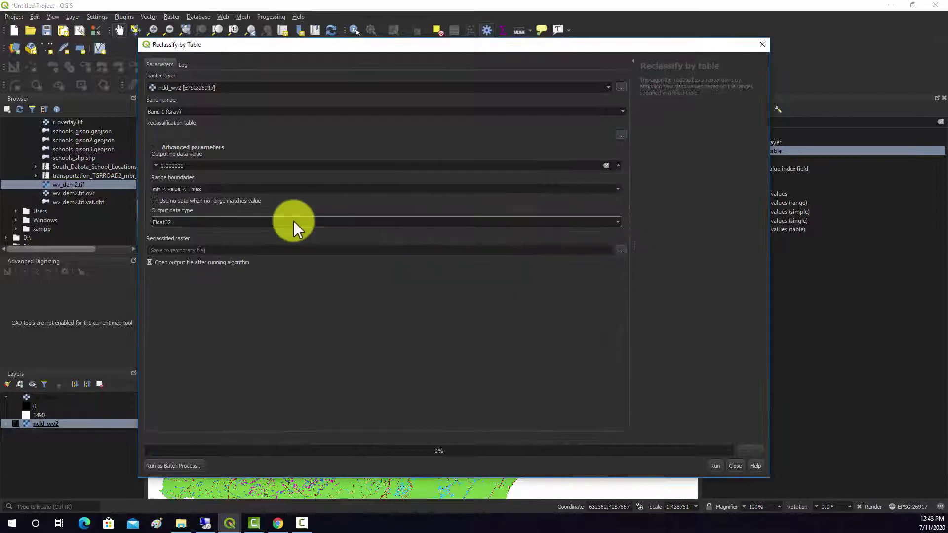
# Set the range boundaries to min <= value <= max and the output data type to Int16.
pyautogui.click(380, 191)
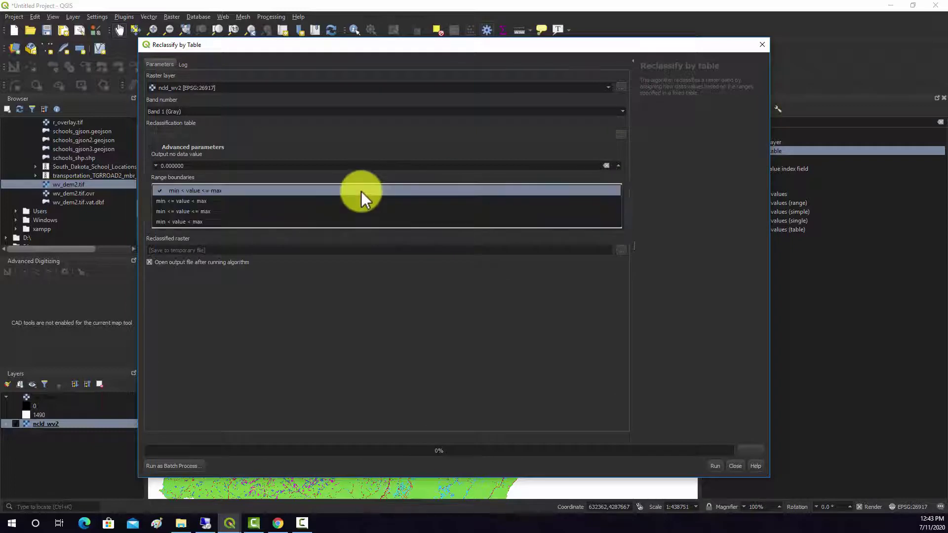
pyautogui.click(161, 212)
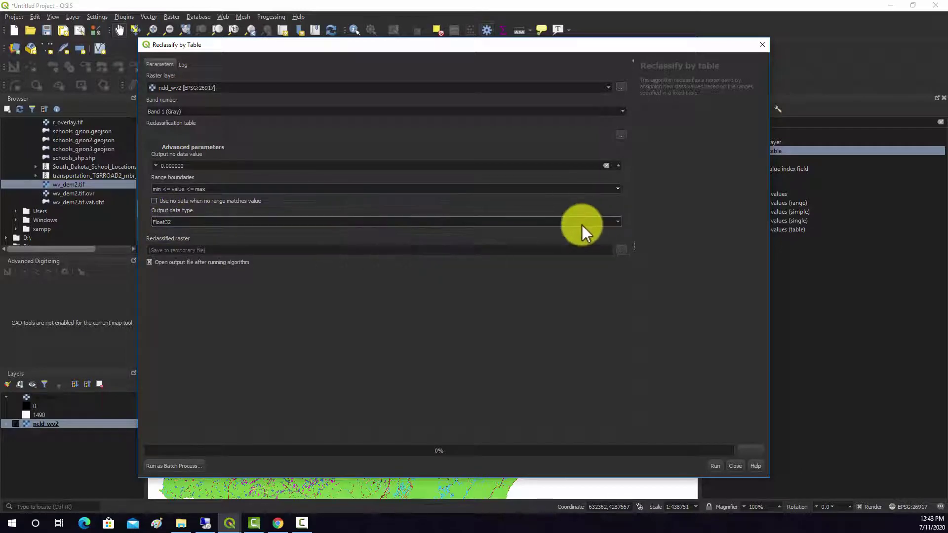
pyautogui.click(597, 223)
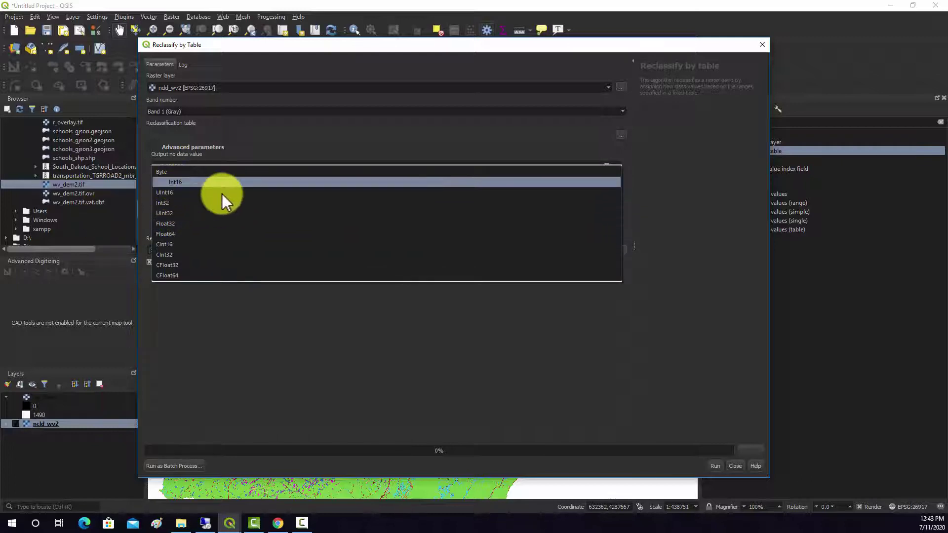
pyautogui.click(173, 182)
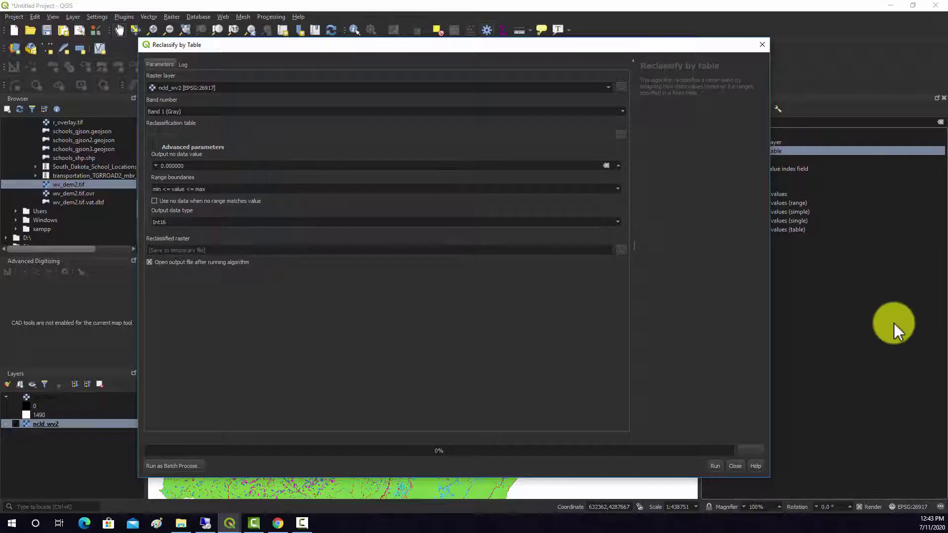
# Run the reclassification of ncld_wv2, close the tool and bring the resulting raster into view.
pyautogui.click(714, 466)
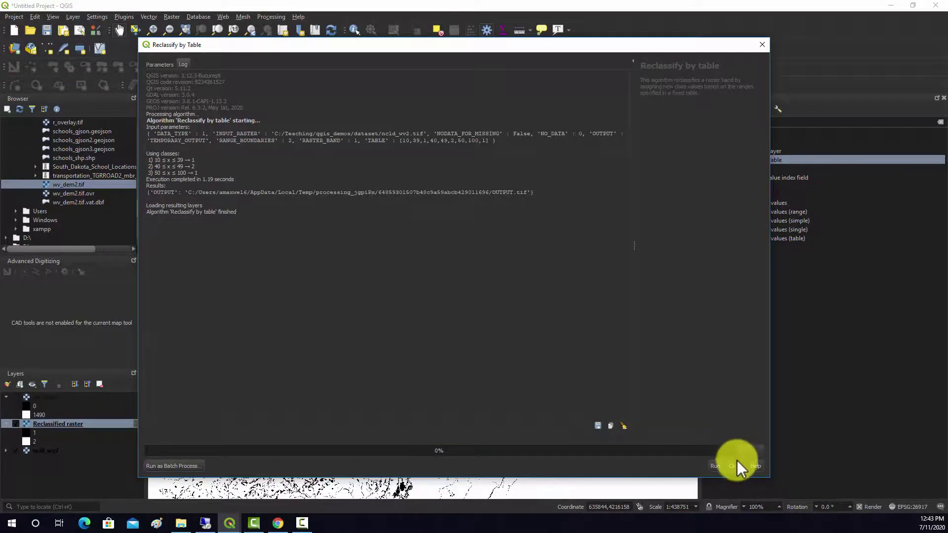
pyautogui.click(736, 465)
pyautogui.scroll(-2, 461, 345)
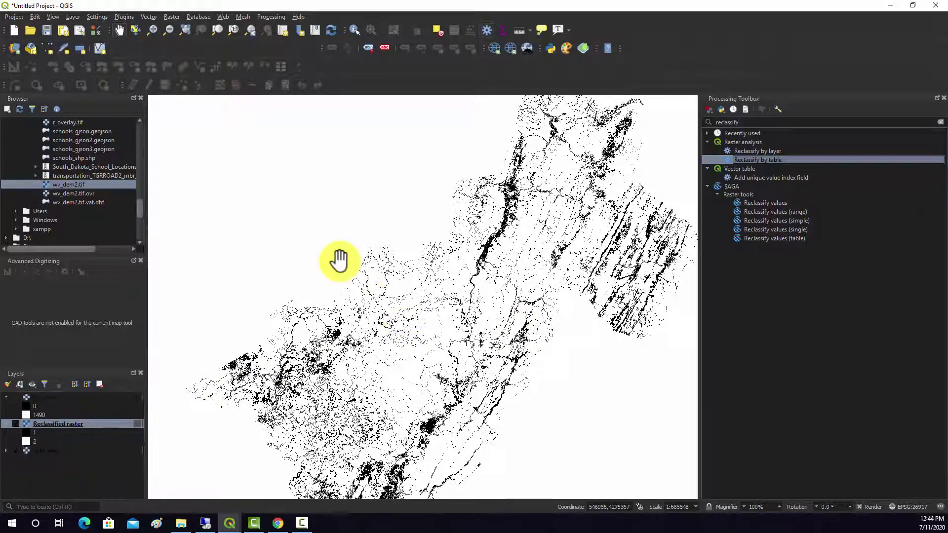
pyautogui.moveTo(440, 353); pyautogui.dragTo(360, 355)
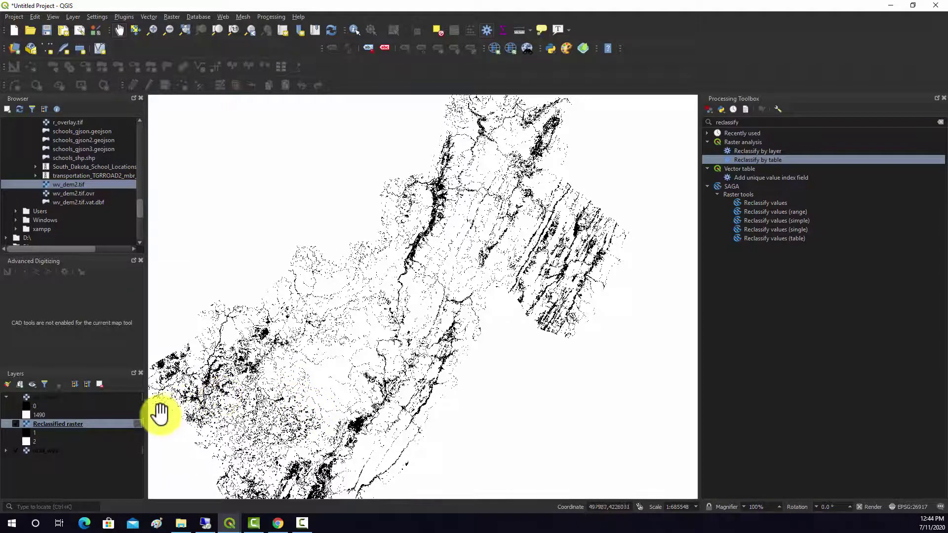
# Render the Reclassified raster layer as Paletted/Unique values and classify its values.
pyautogui.rightClick(52, 426)
pyautogui.click(60, 421)
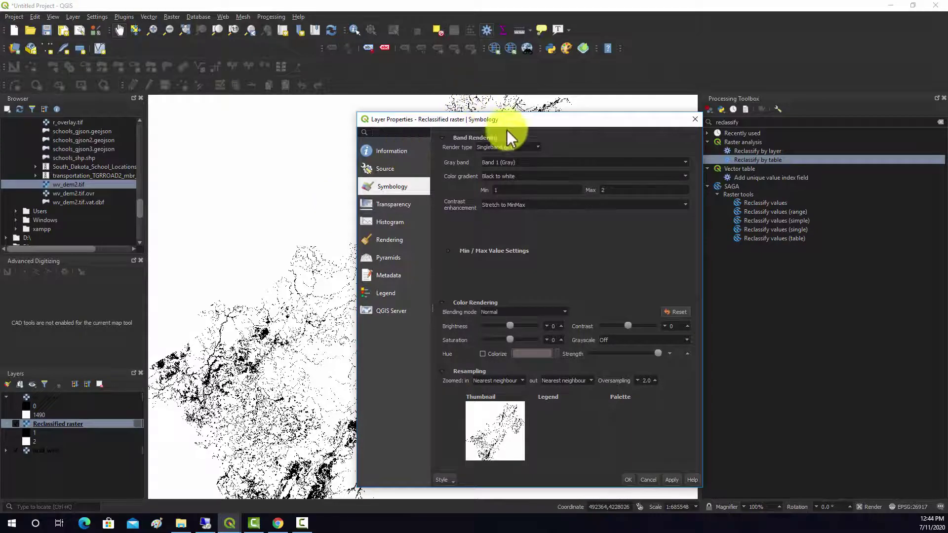
pyautogui.click(508, 139)
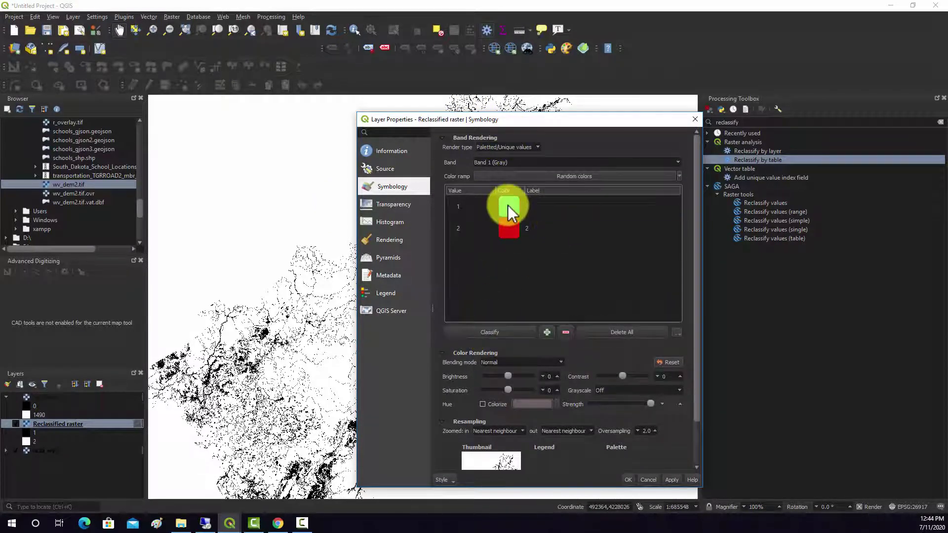
# Change the color of class 1 to the recent gray #999999.
pyautogui.rightClick(509, 205)
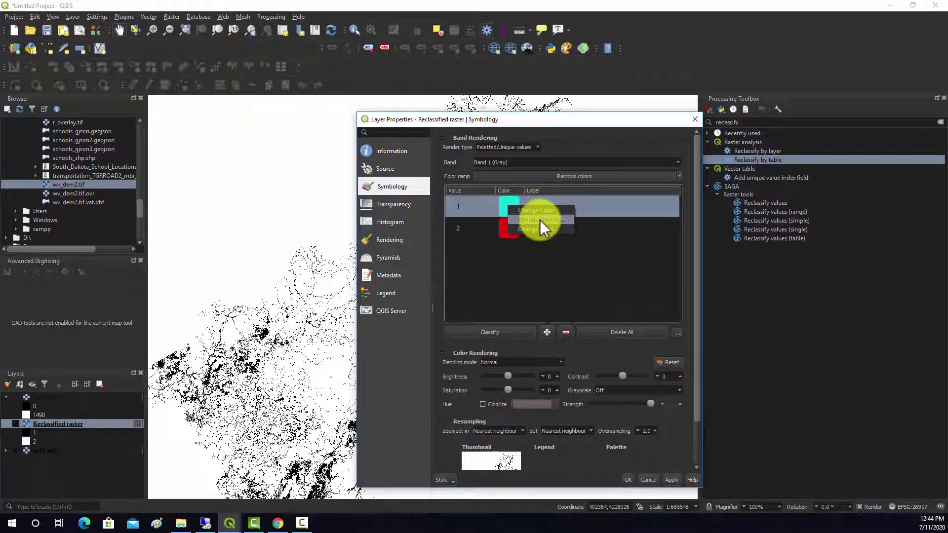
pyautogui.click(533, 211)
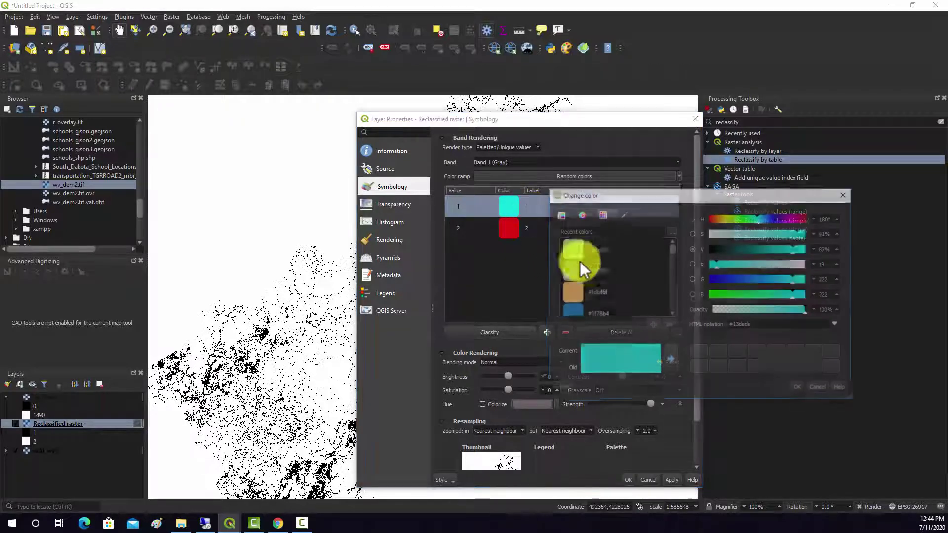
pyautogui.click(576, 272)
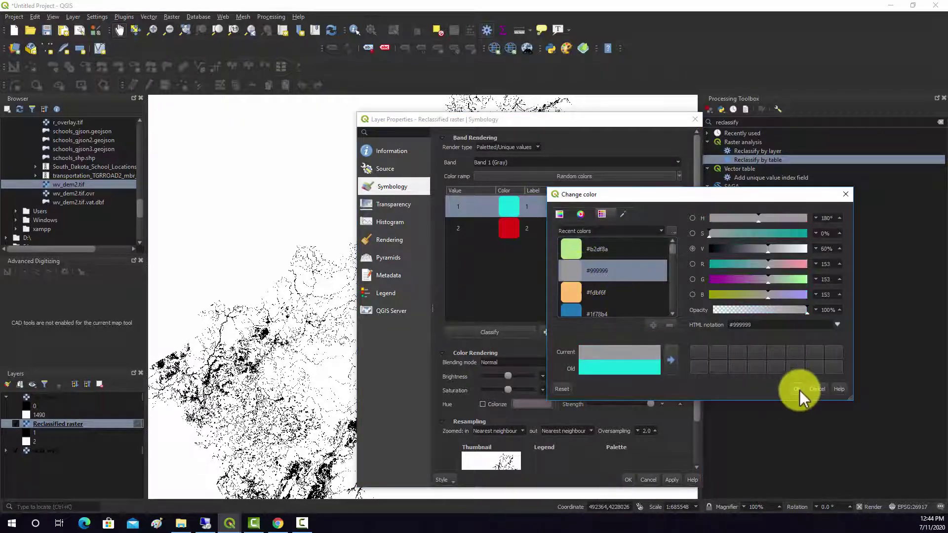
pyautogui.click(798, 389)
# Change the color of class 2 to the recent dark green #1a6722 and apply the symbology.
pyautogui.rightClick(509, 231)
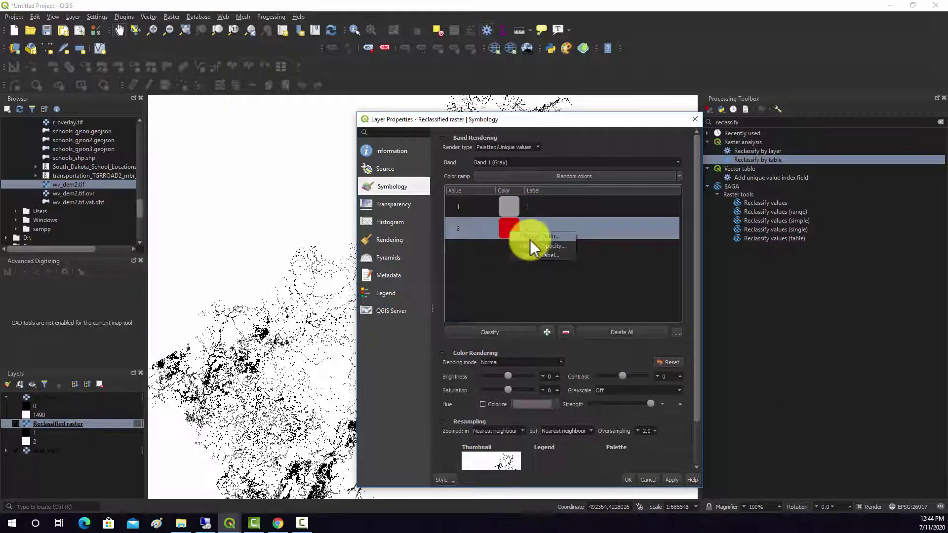
pyautogui.click(529, 234)
pyautogui.scroll(-3, 618, 284)
pyautogui.click(573, 306)
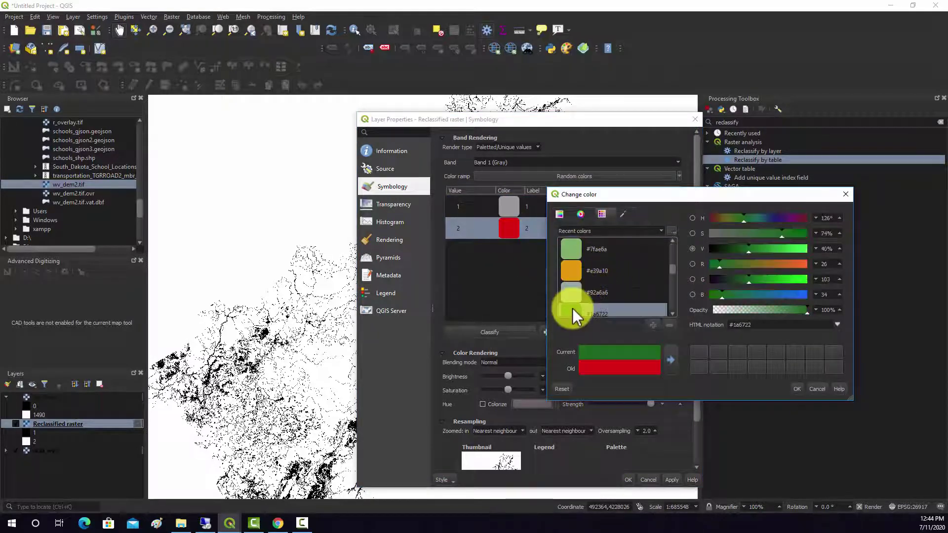
pyautogui.click(793, 389)
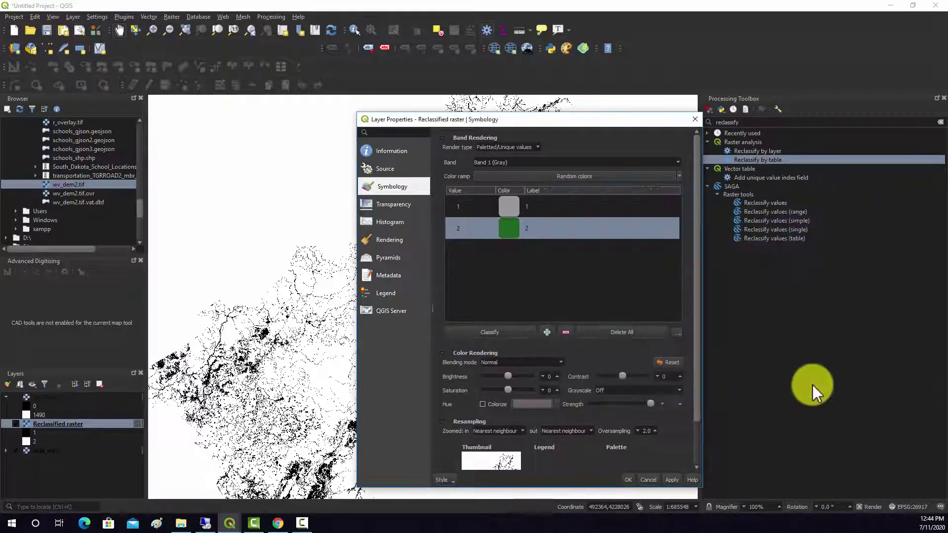
pyautogui.click(671, 478)
pyautogui.click(630, 479)
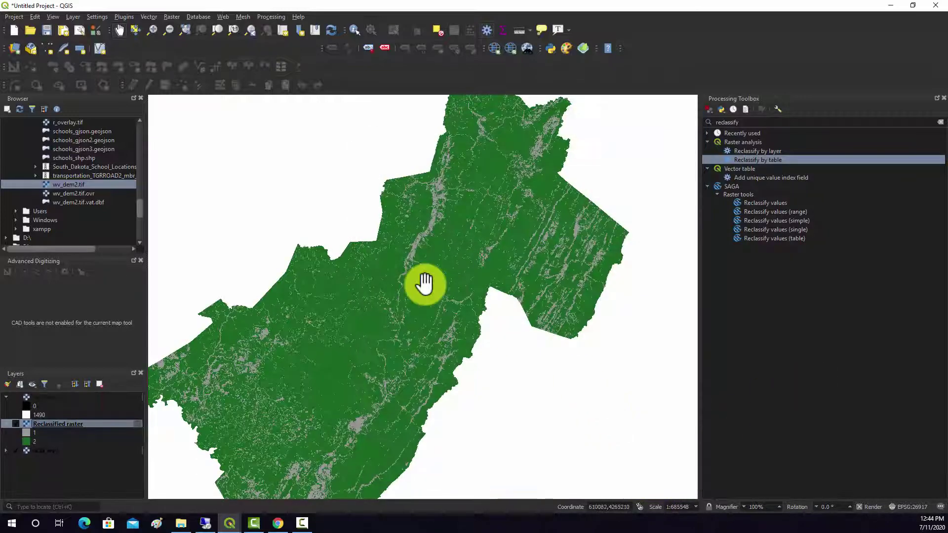
# Examine the two classes of the reclassified raster up close and across its full extent.
pyautogui.scroll(3, 426, 290)
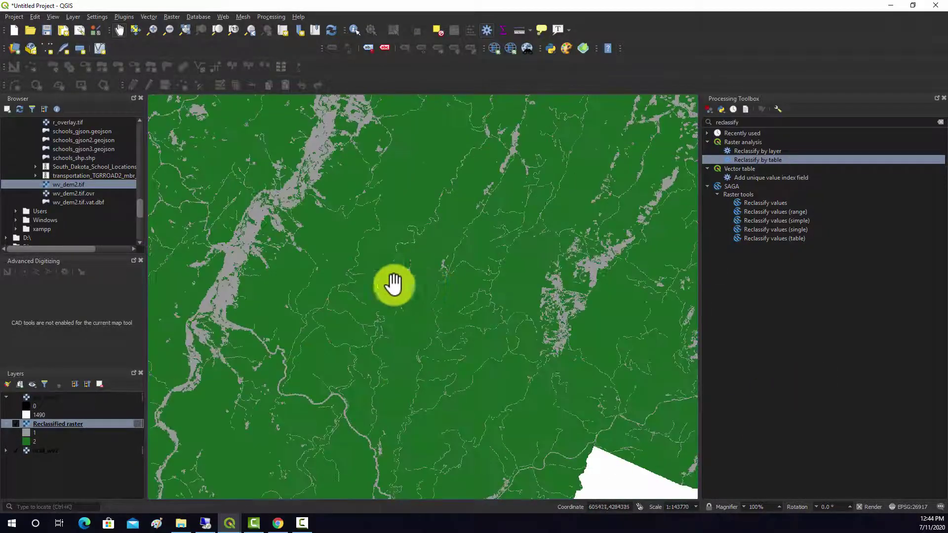
pyautogui.moveTo(464, 257); pyautogui.dragTo(330, 227)
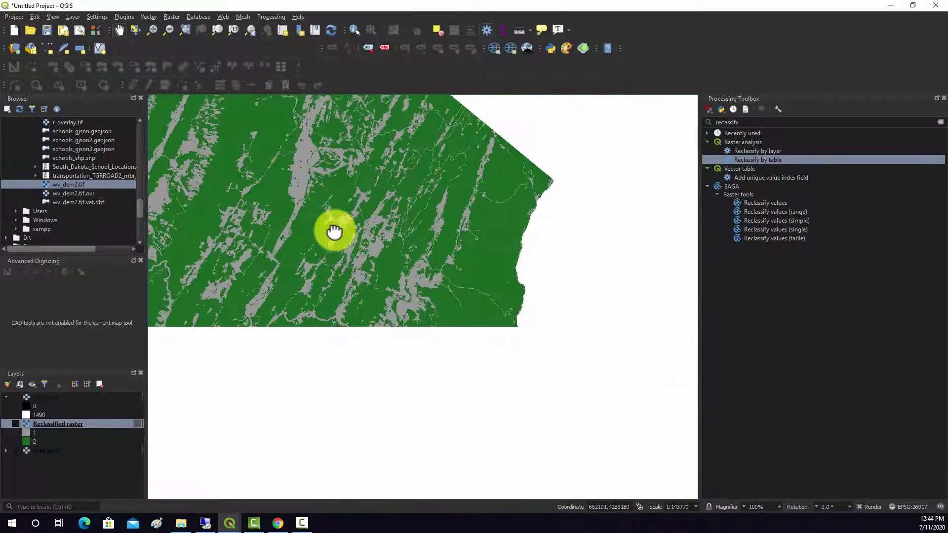
pyautogui.moveTo(451, 333); pyautogui.dragTo(355, 320)
pyautogui.scroll(-3, 446, 271)
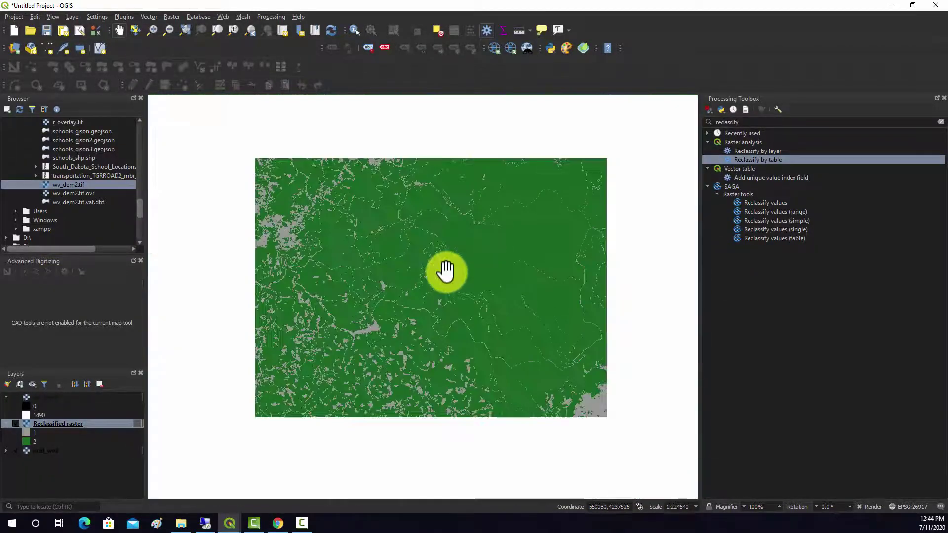
pyautogui.moveTo(443, 285); pyautogui.dragTo(376, 349)
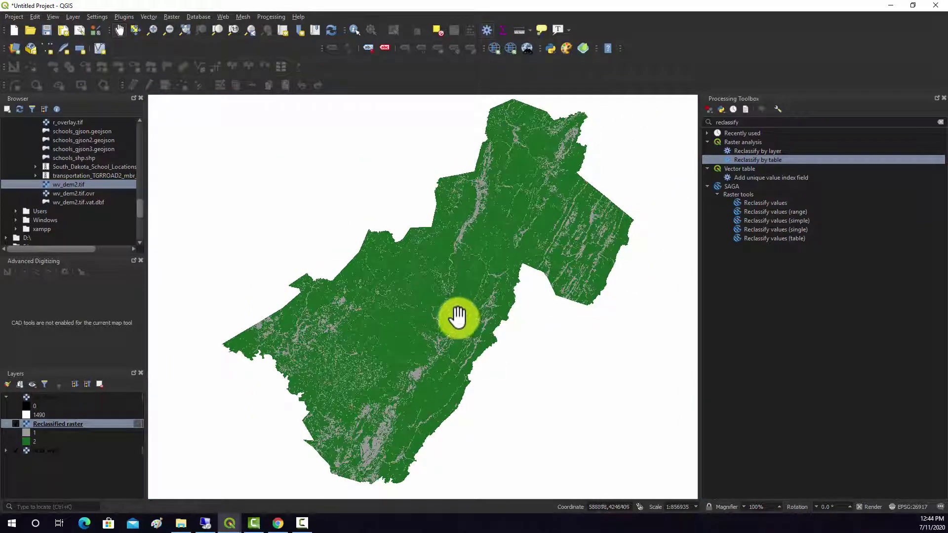
pyautogui.moveTo(457, 304); pyautogui.dragTo(440, 315)
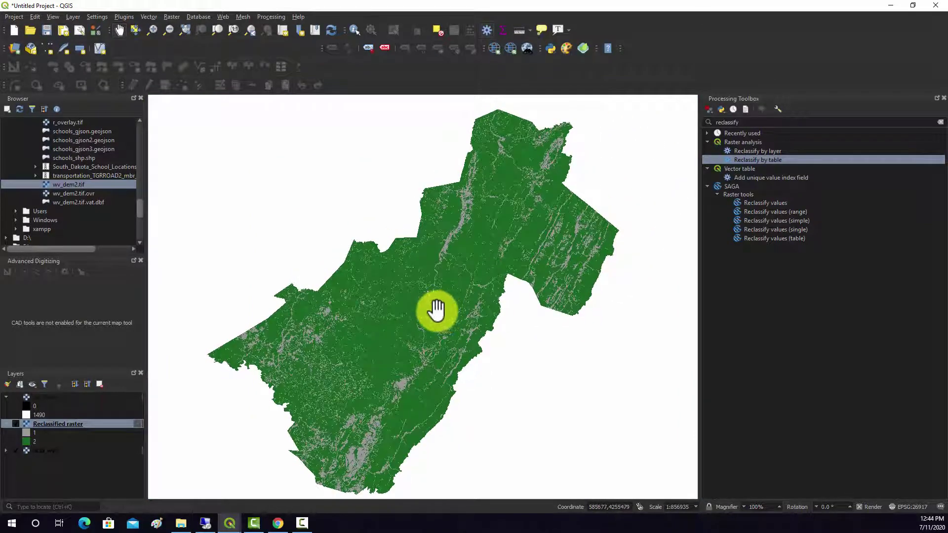
# Hide the Reclassified raster and ncld_wv2 layers and show the wv_dem2 elevation layer.
pyautogui.click(16, 423)
pyautogui.click(16, 450)
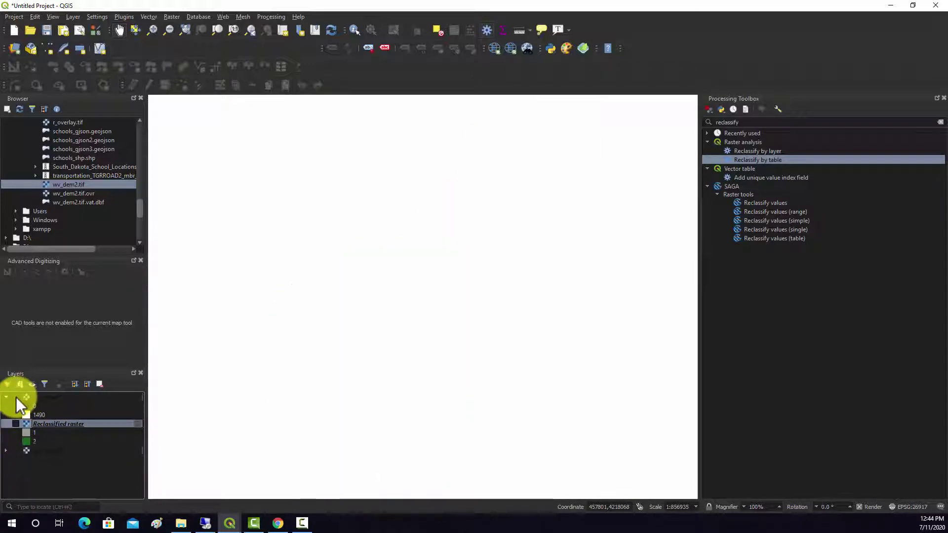
pyautogui.click(15, 397)
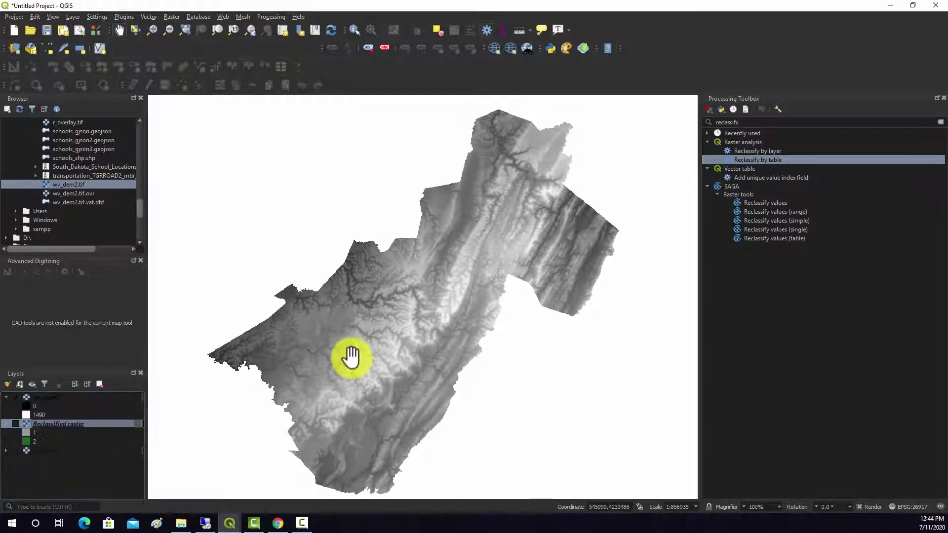
# Compute the histogram of the wv_dem2 layer to examine its range of elevation values, then close its properties.
pyautogui.rightClick(49, 397)
pyautogui.click(86, 528)
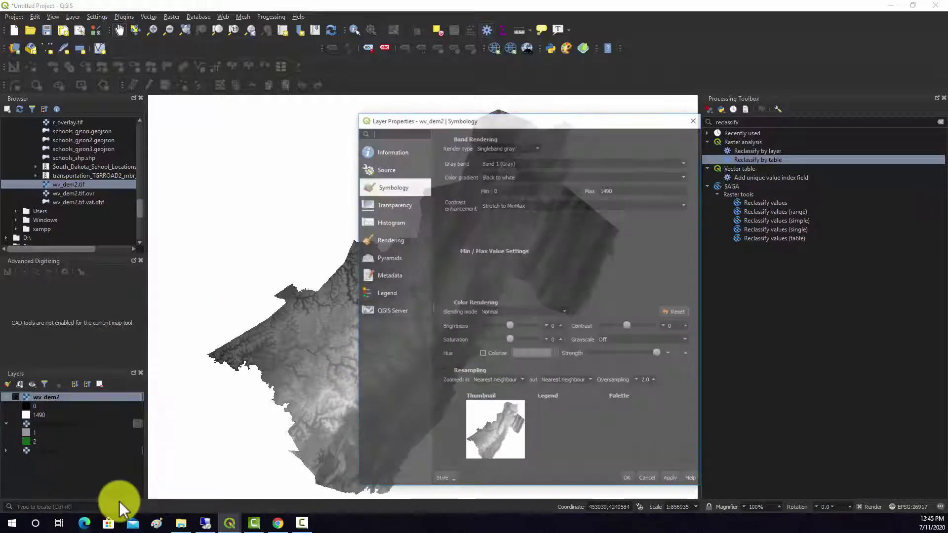
pyautogui.click(392, 221)
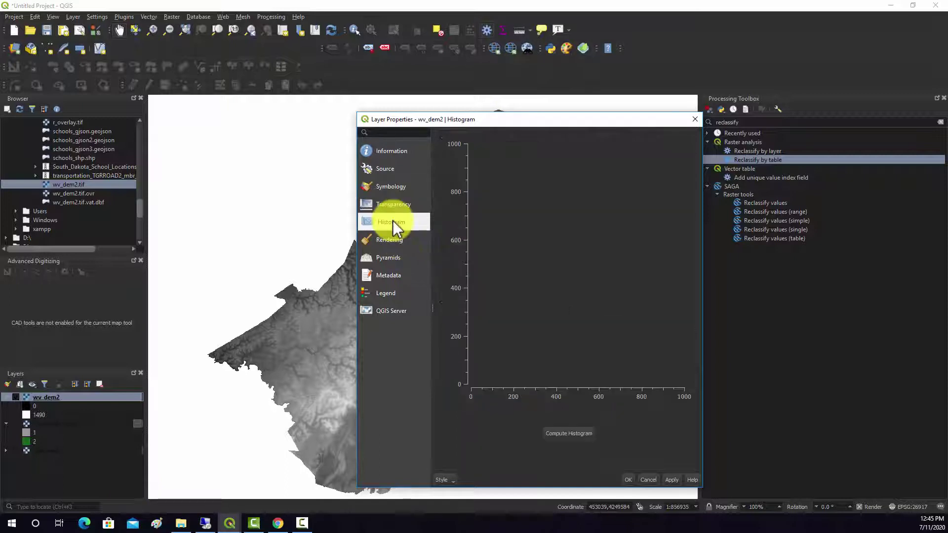
pyautogui.click(563, 434)
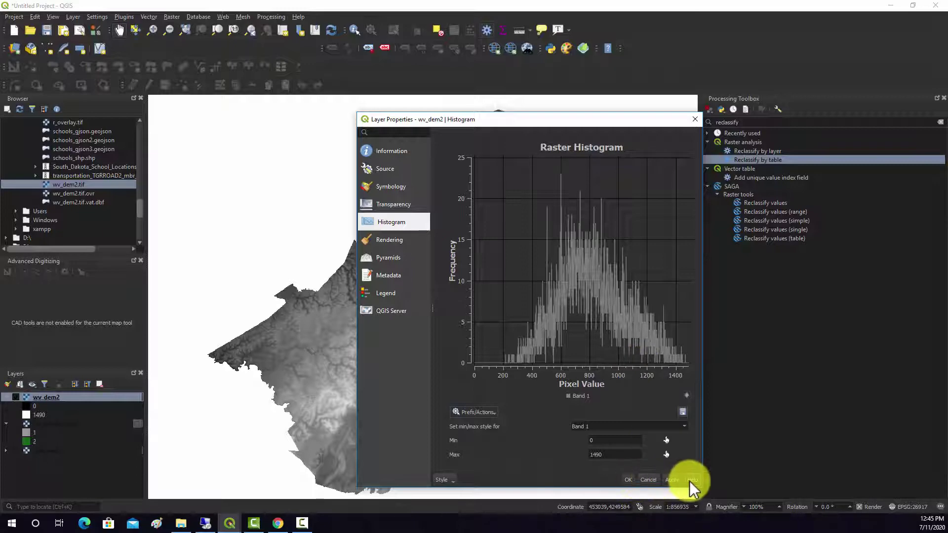
pyautogui.click(647, 480)
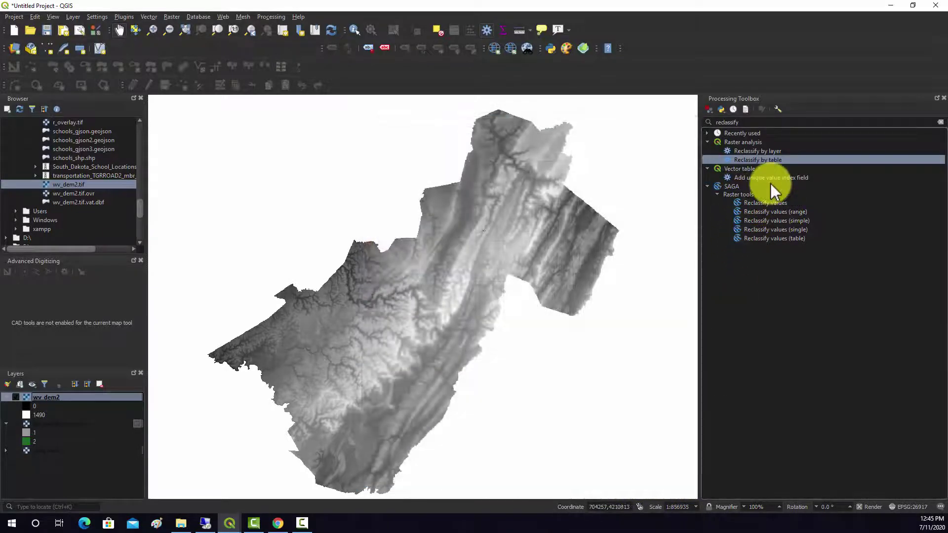
# Start Reclassify by table on wv_dem2 with output no data value 0 and range boundaries min <= value <= max.
pyautogui.doubleClick(753, 159)
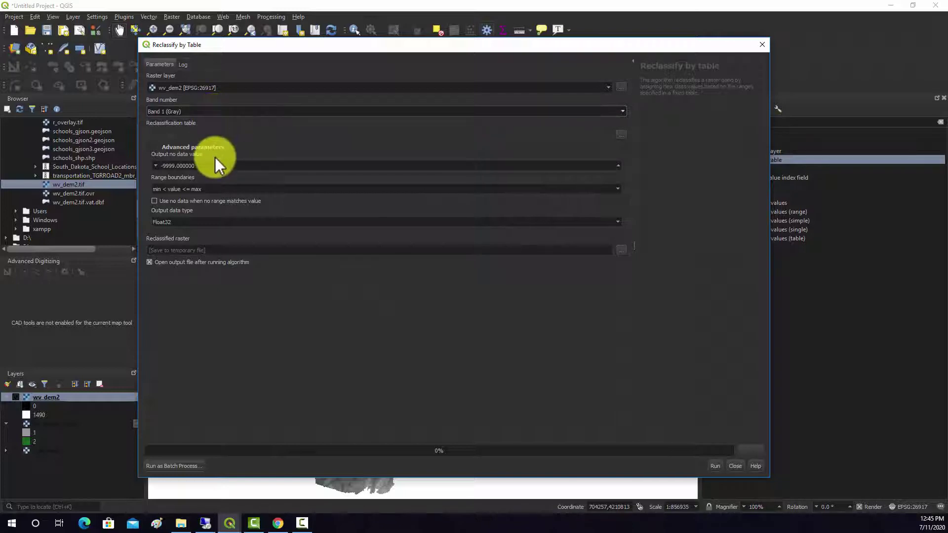
pyautogui.click(219, 171)
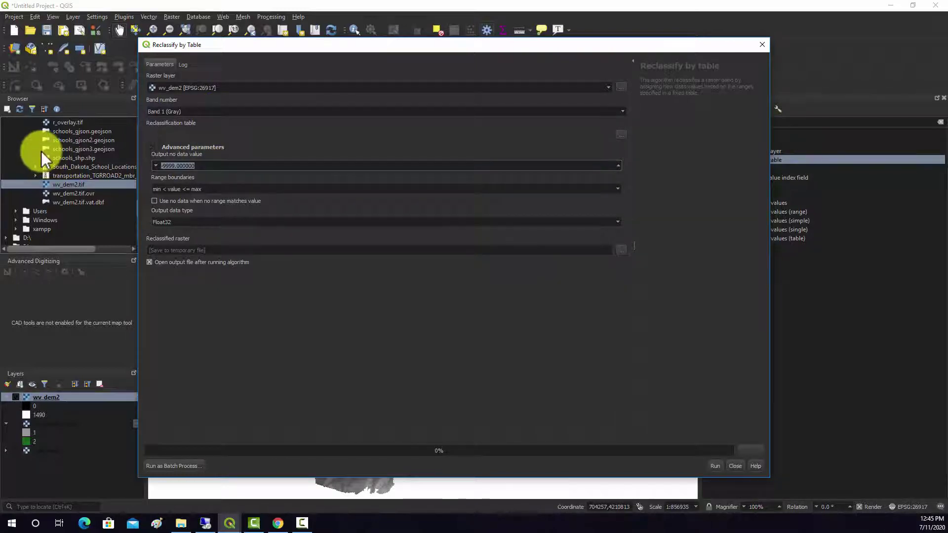
pyautogui.press('BackSpace')
pyautogui.write('0')
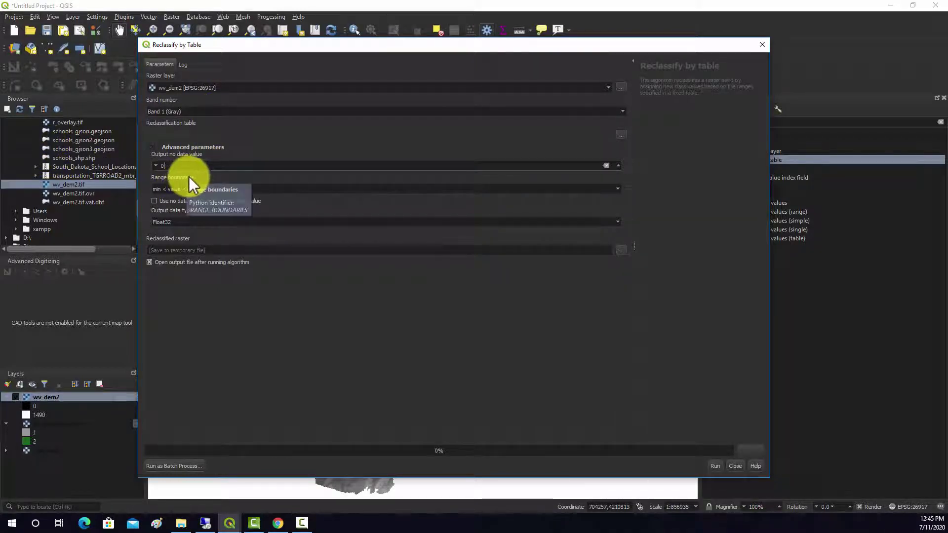
pyautogui.click(277, 188)
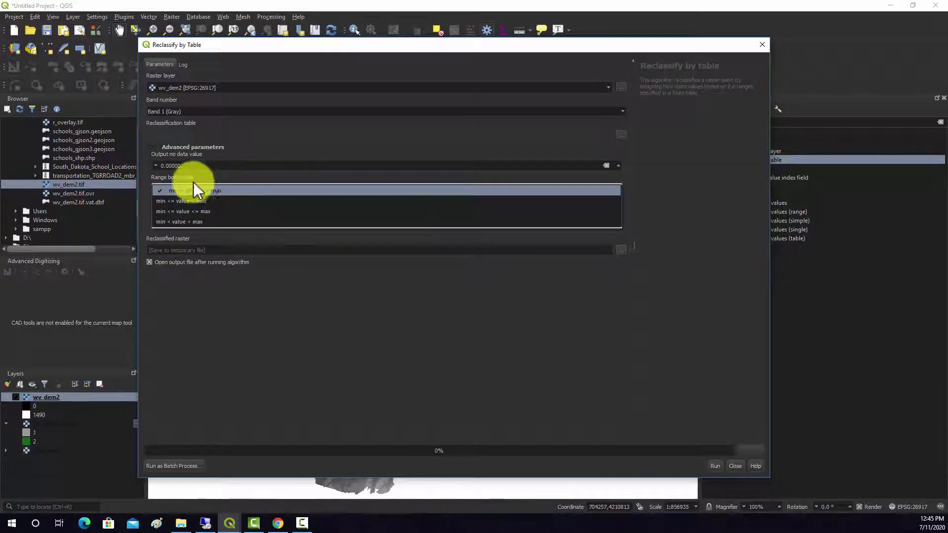
pyautogui.click(175, 210)
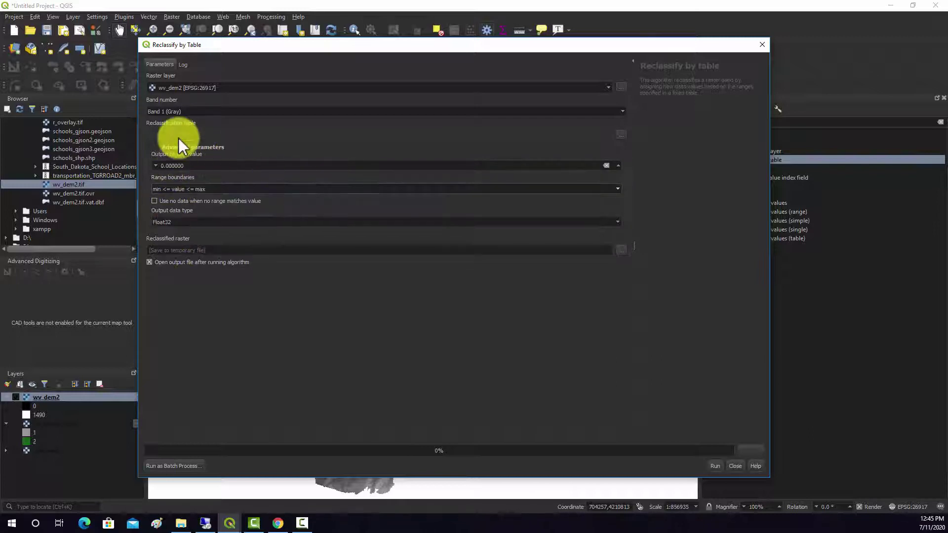
# Add rows to the reclassification table and define the first class as minimum 100, maximum 500, value 1.
pyautogui.click(621, 135)
pyautogui.click(601, 197)
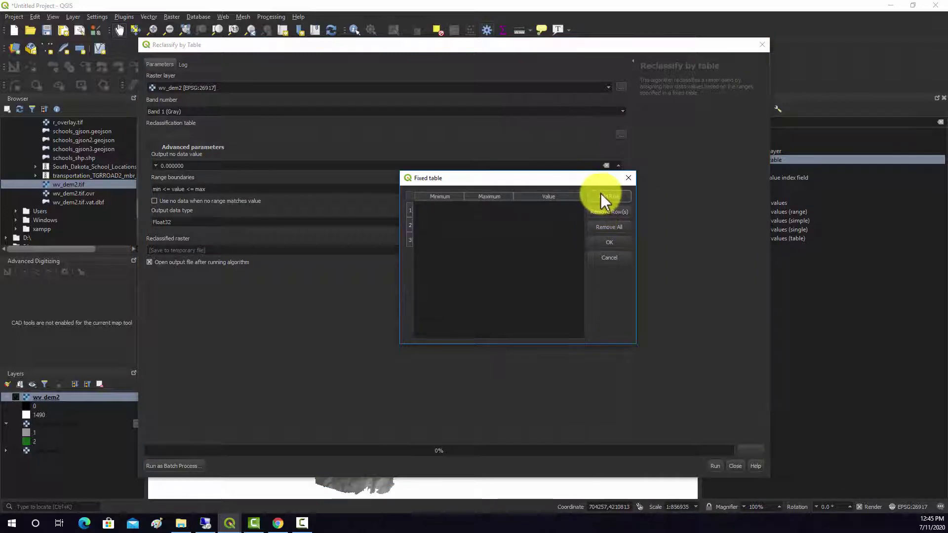
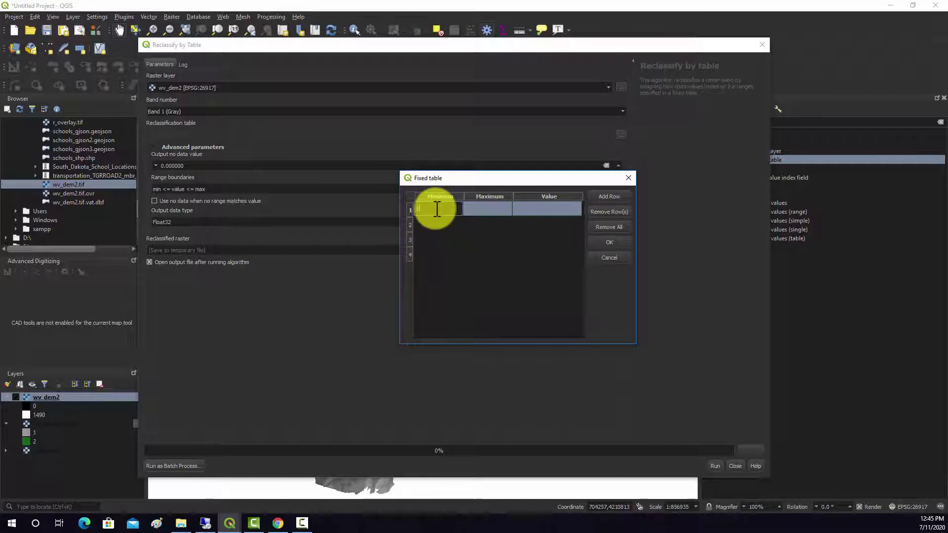
pyautogui.doubleClick(485, 208)
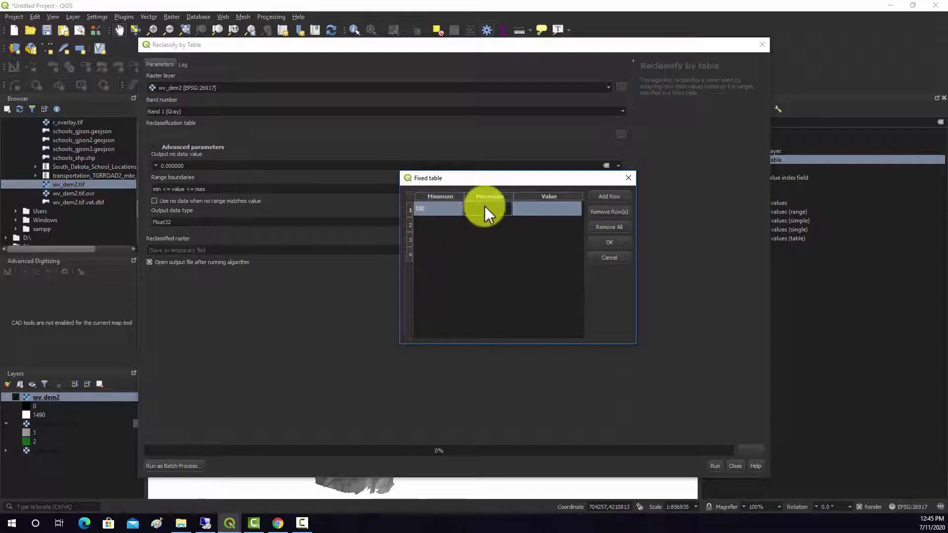
pyautogui.write('500')
pyautogui.doubleClick(538, 207)
pyautogui.write('1')
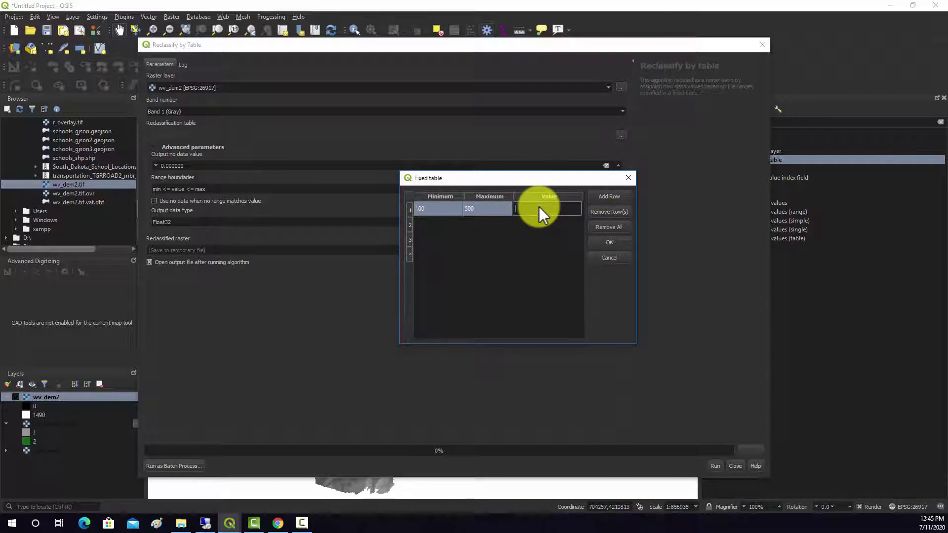
pyautogui.press('Return')
# Define the second class in the reclassification table as minimum 501, maximum 700, value 2.
pyautogui.doubleClick(430, 225)
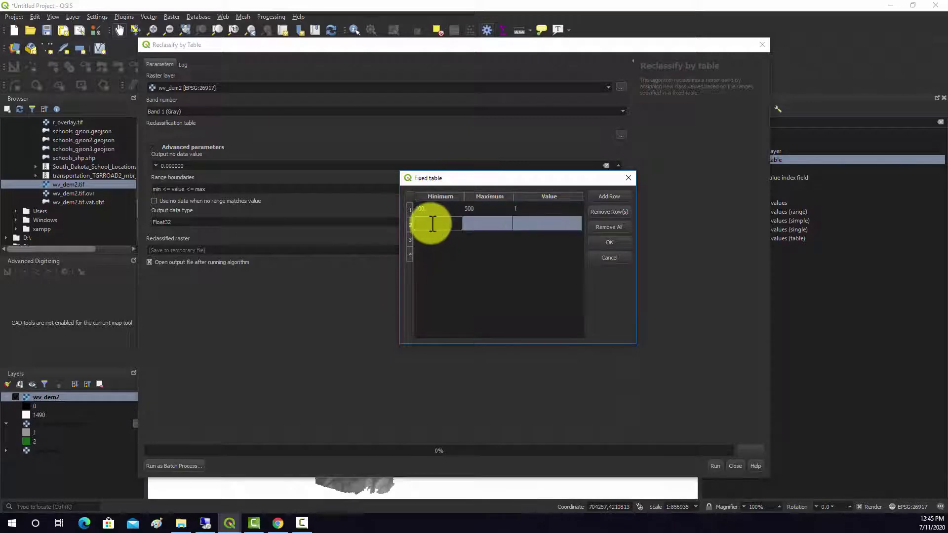
pyautogui.write('50')
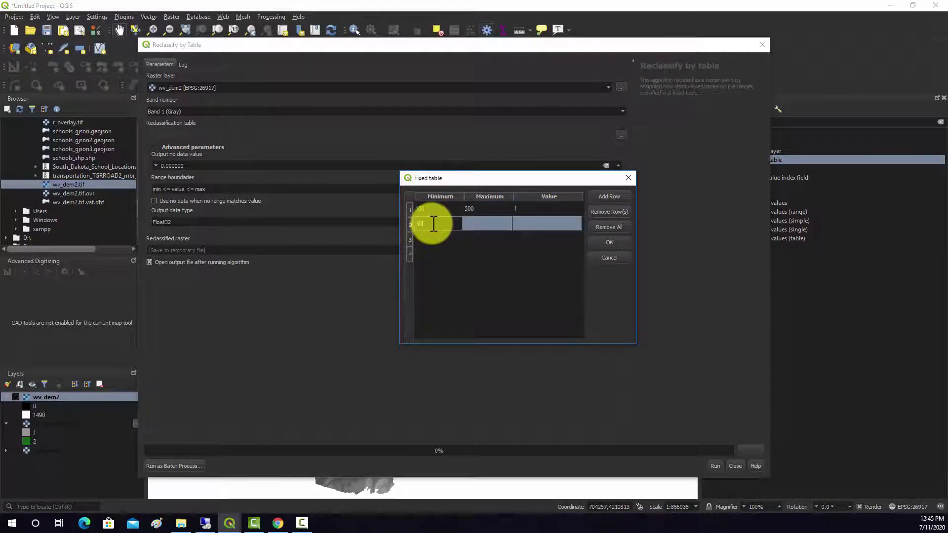
pyautogui.write('1')
pyautogui.doubleClick(497, 223)
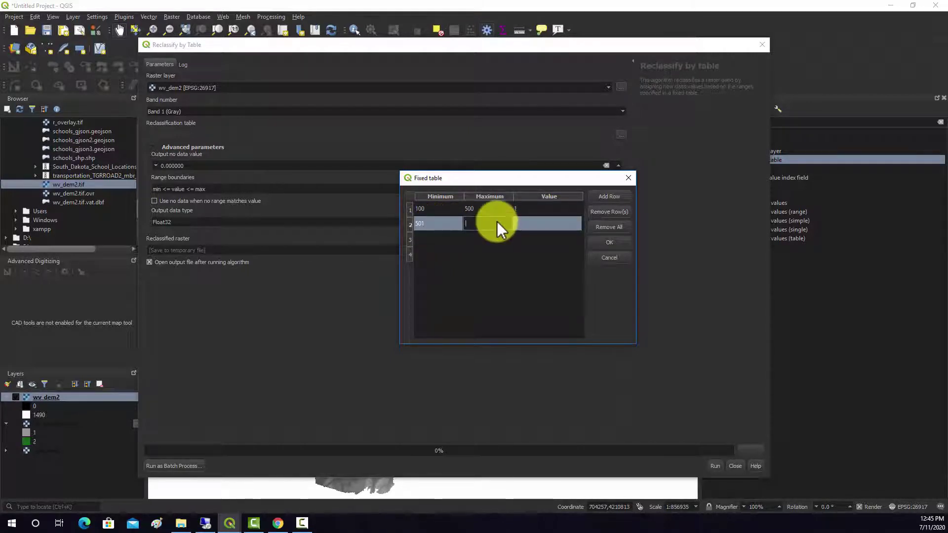
pyautogui.write('700')
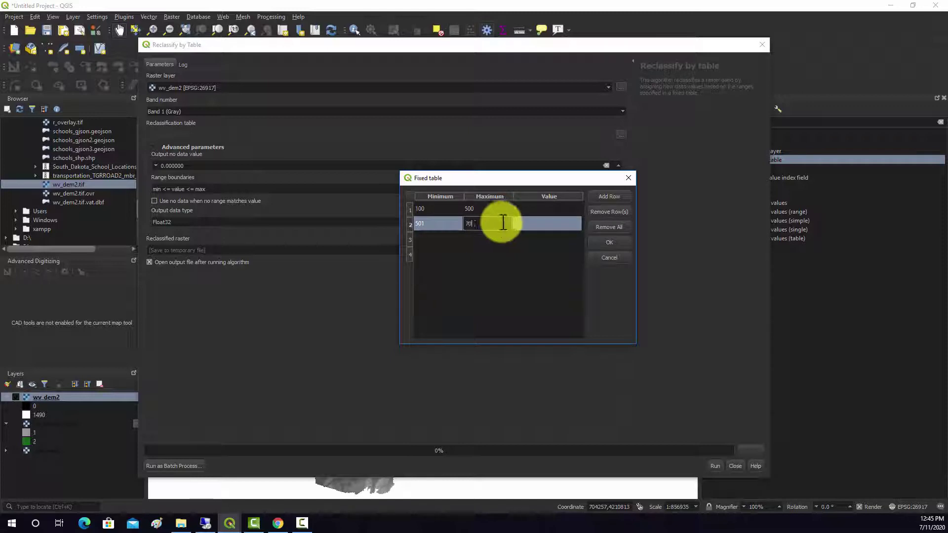
pyautogui.doubleClick(545, 222)
pyautogui.write('2')
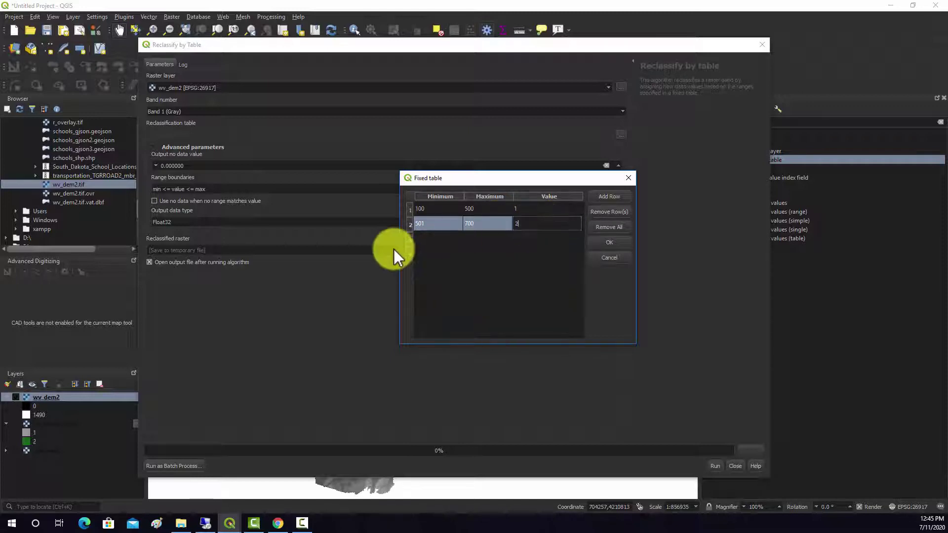
# Fill the third row of the reclassification table with minimum 701, maximum 900 and value 3.
pyautogui.click(429, 239)
pyautogui.click(430, 240)
pyautogui.write('701')
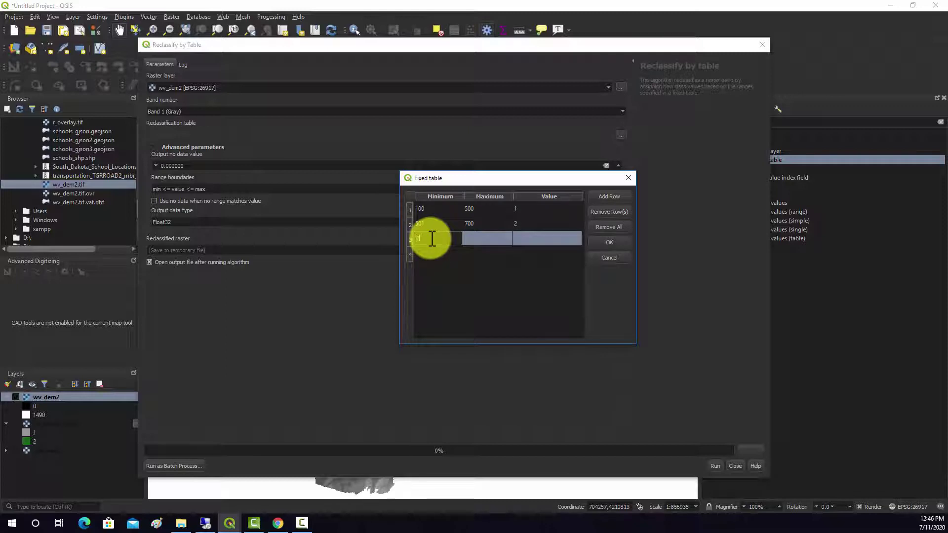
pyautogui.doubleClick(499, 239)
pyautogui.write('900')
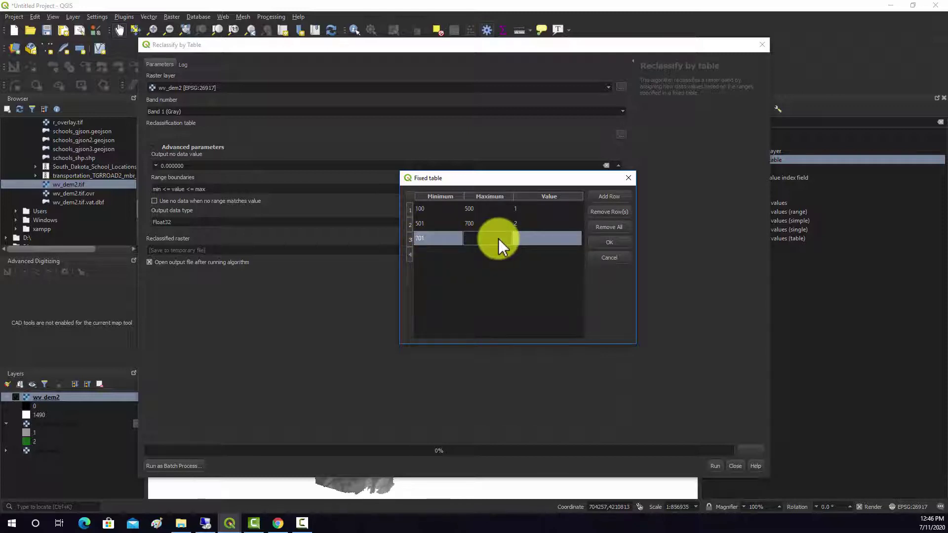
pyautogui.click(536, 238)
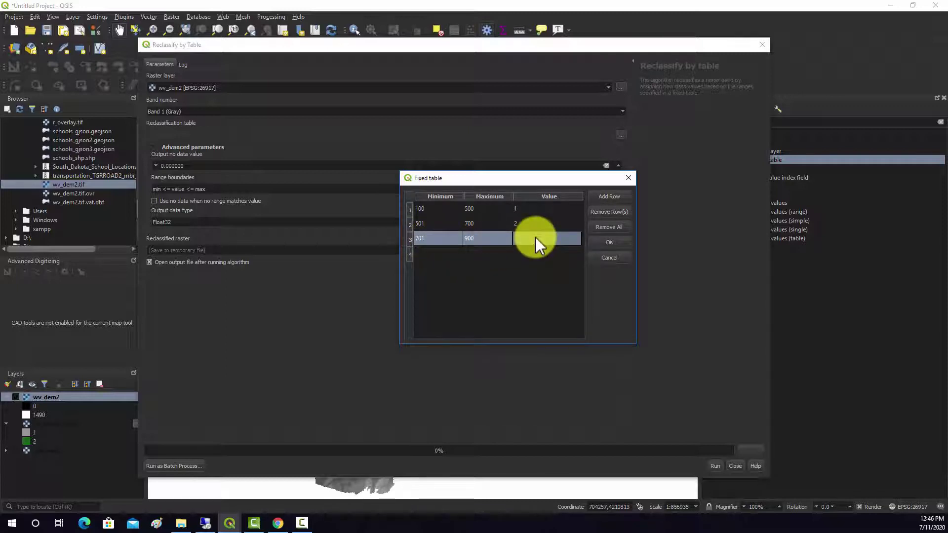
pyautogui.doubleClick(526, 237)
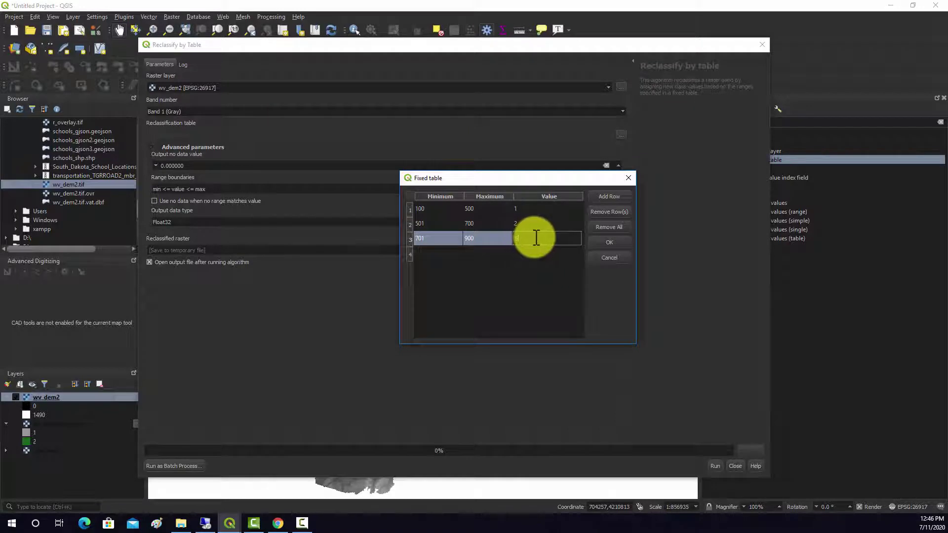
pyautogui.write('3')
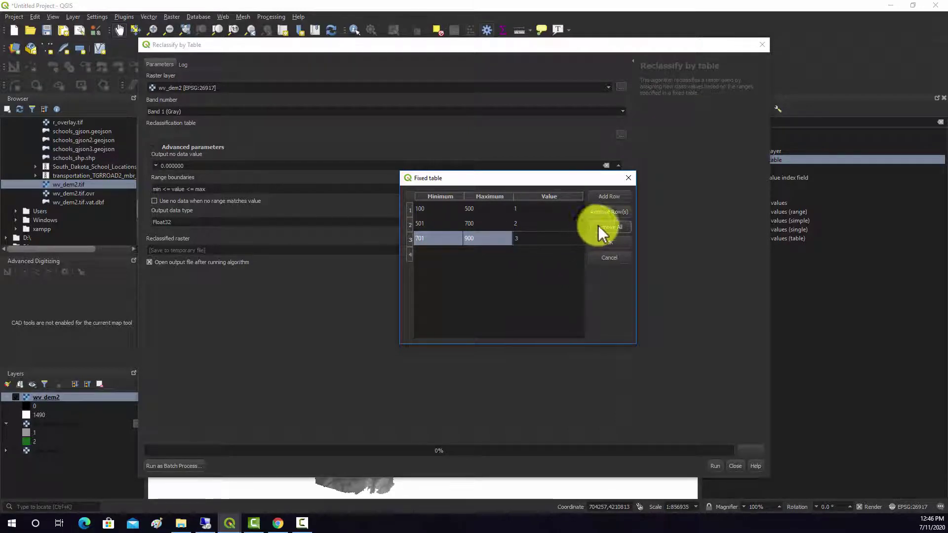
# Add another row to the reclassification table and define the fourth class as minimum 901, maximum 1100, value 4.
pyautogui.click(602, 196)
pyautogui.doubleClick(422, 252)
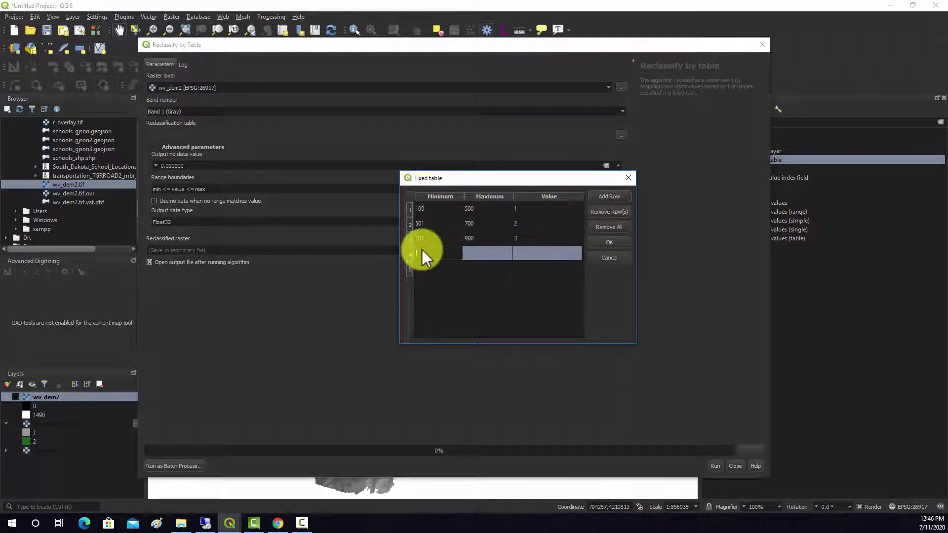
pyautogui.write('901')
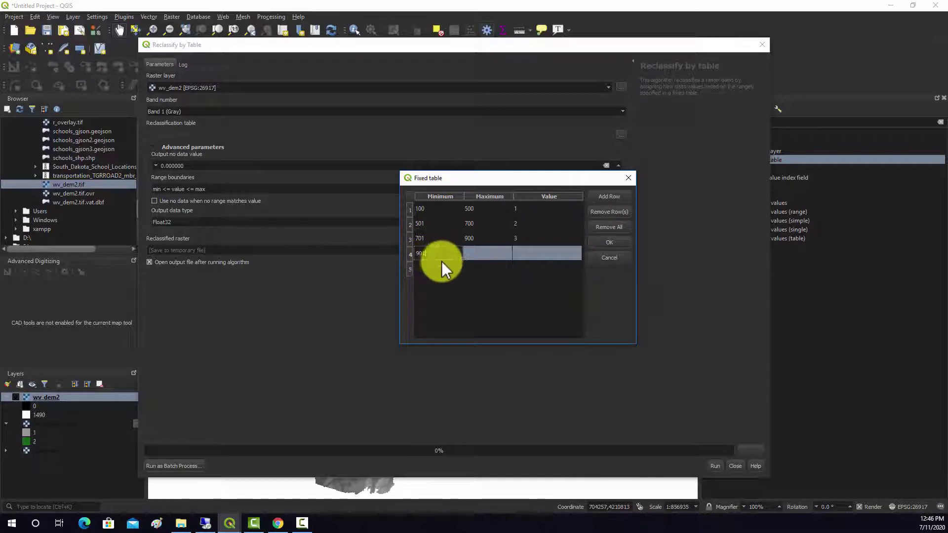
pyautogui.doubleClick(477, 255)
pyautogui.write('1')
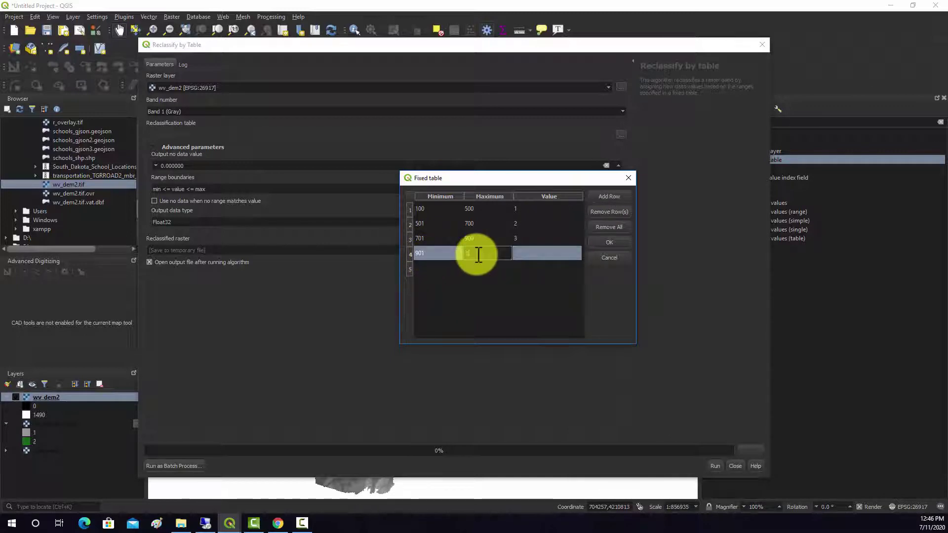
pyautogui.write('10')
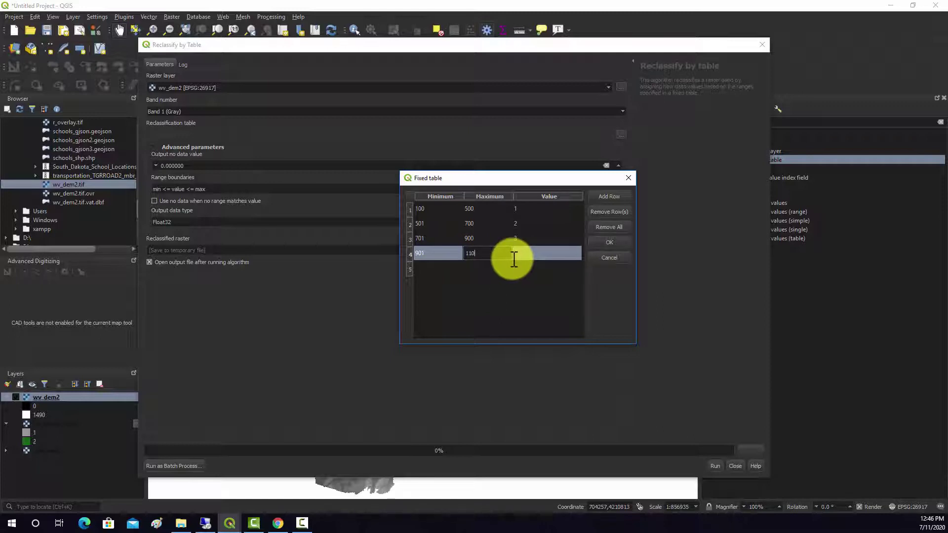
pyautogui.write('0')
pyautogui.doubleClick(521, 249)
pyautogui.write('4')
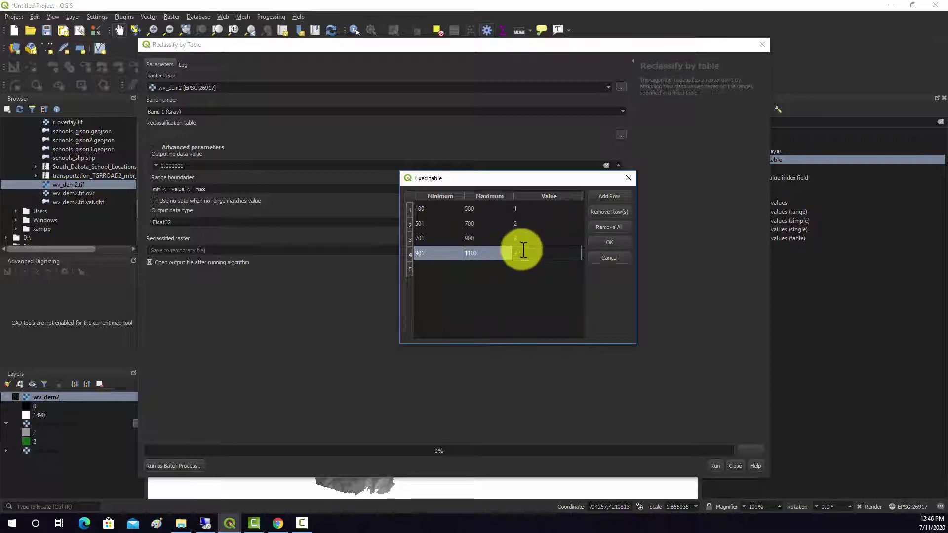
# Define the fifth class in the reclassification table as minimum 1101, maximum 1500, value 5.
pyautogui.click(432, 269)
pyautogui.doubleClick(429, 267)
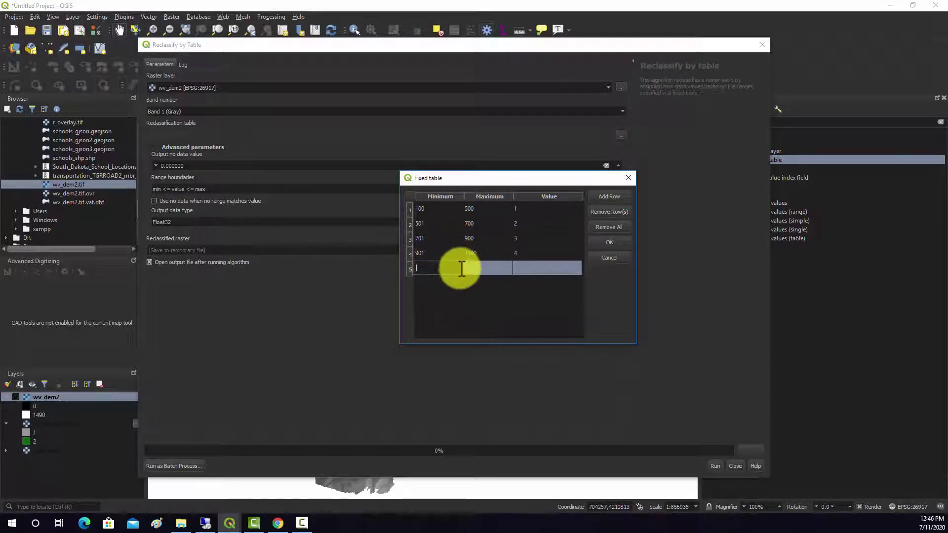
pyautogui.write('1101')
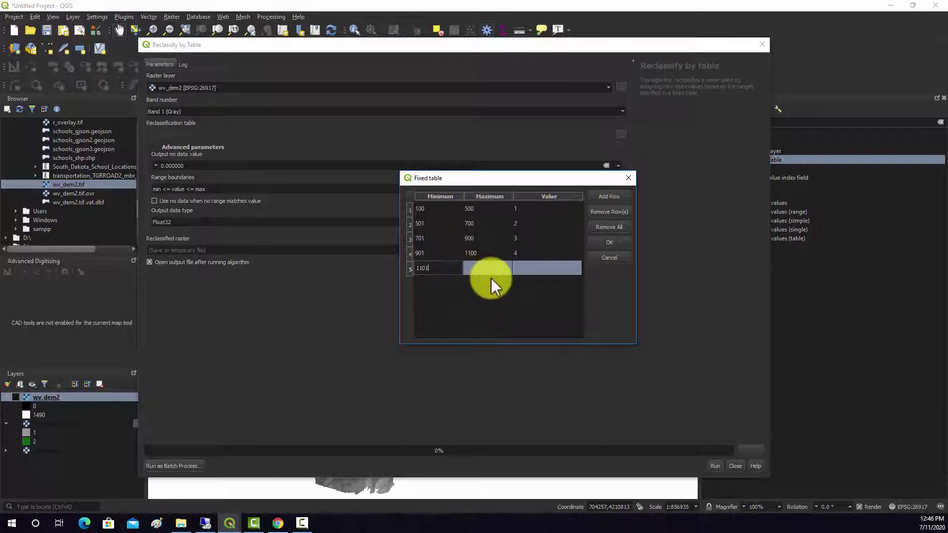
pyautogui.doubleClick(488, 267)
pyautogui.write('150')
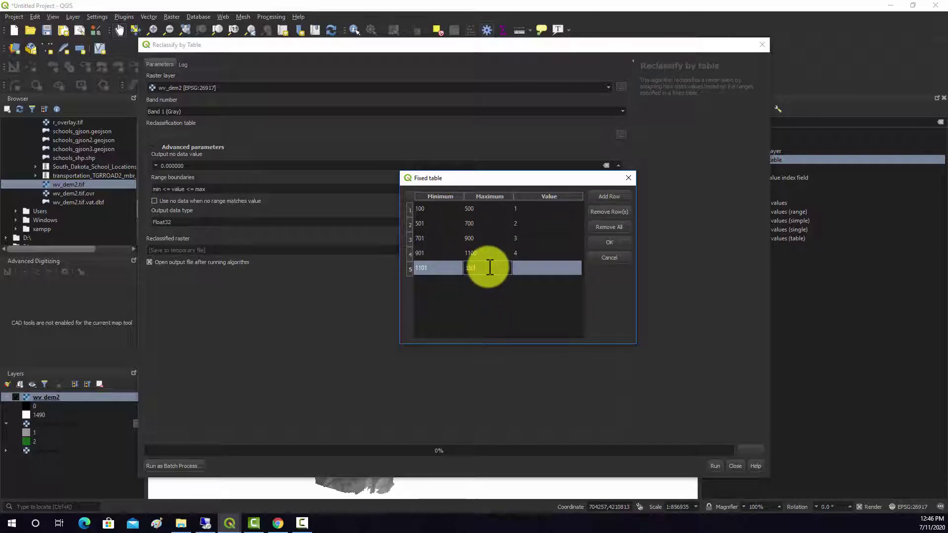
pyautogui.write('0')
pyautogui.doubleClick(521, 267)
pyautogui.write('5')
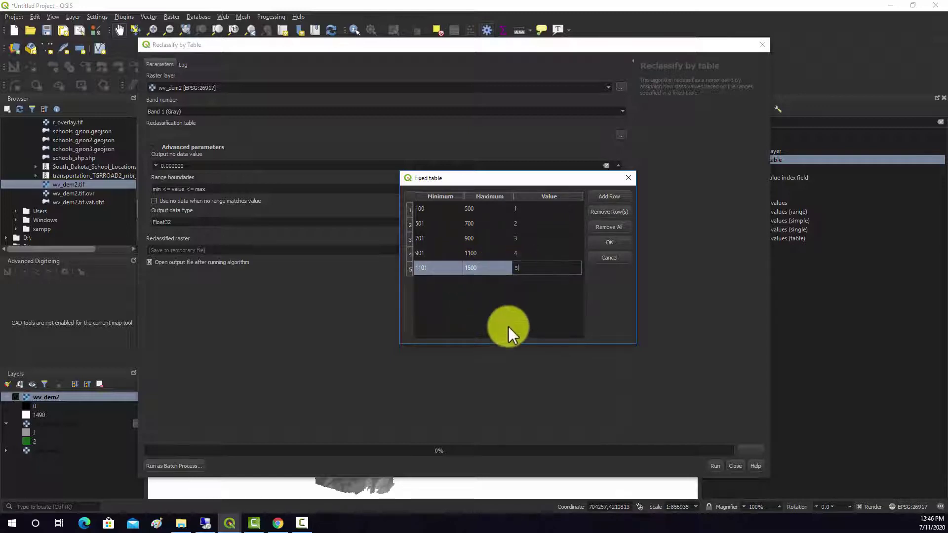
pyautogui.click(509, 326)
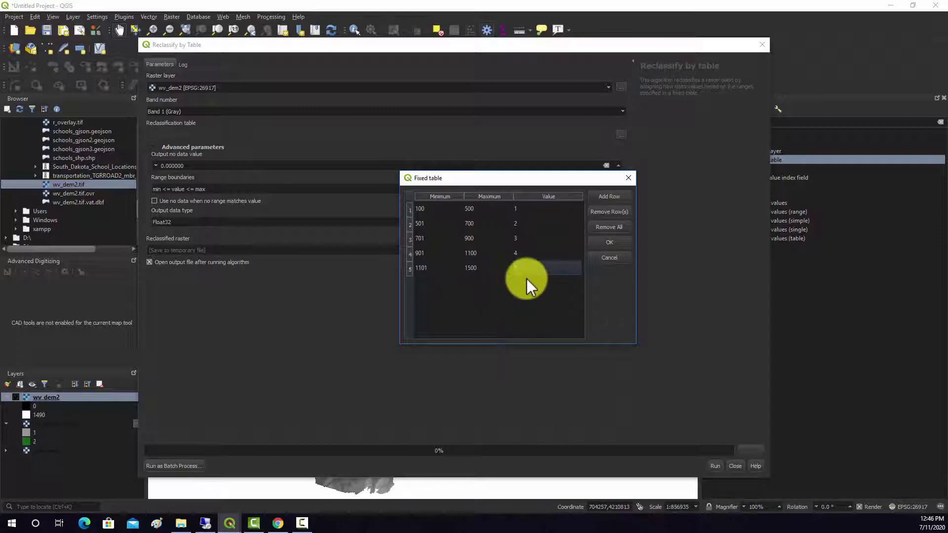
pyautogui.click(603, 199)
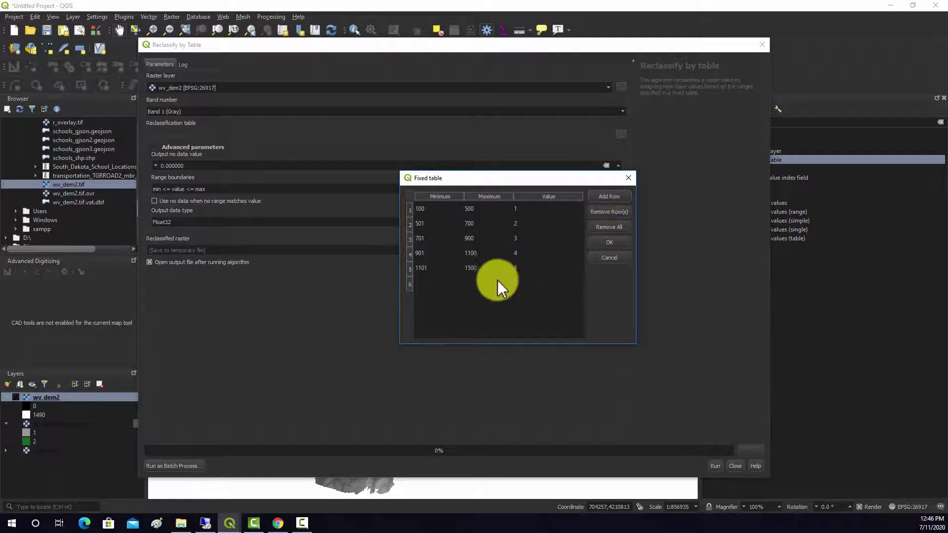
pyautogui.click(450, 283)
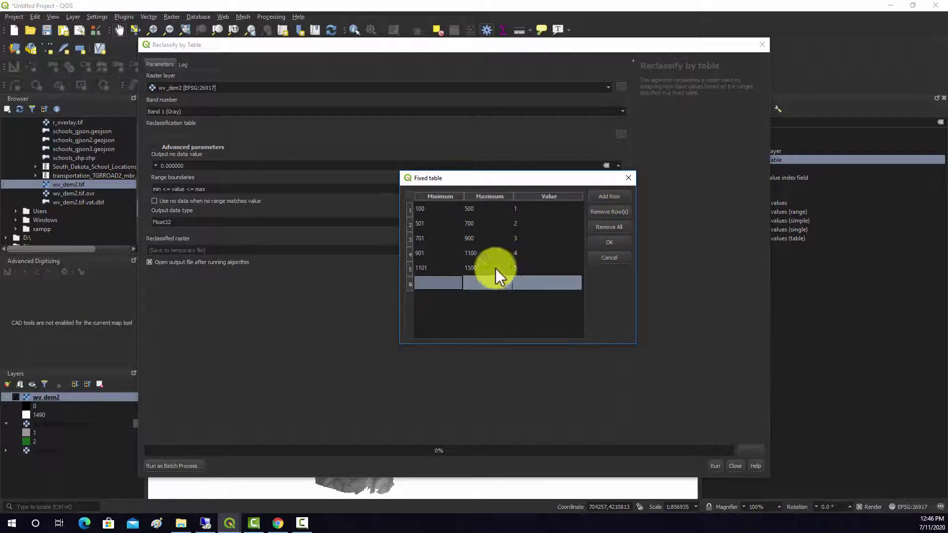
pyautogui.click(608, 213)
# Accept the reclassification table and run Reclassify by table with output data type UInt16, then close the tool.
pyautogui.click(598, 243)
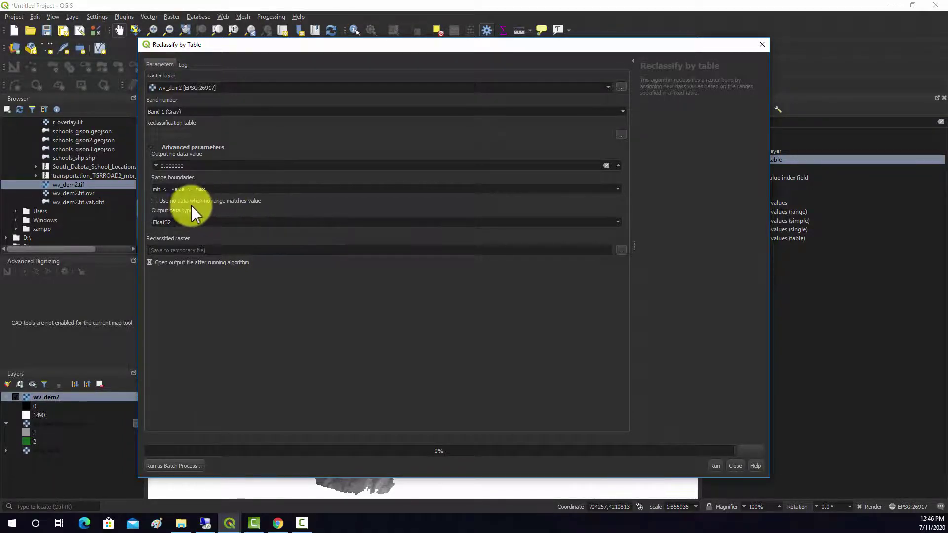
pyautogui.click(202, 220)
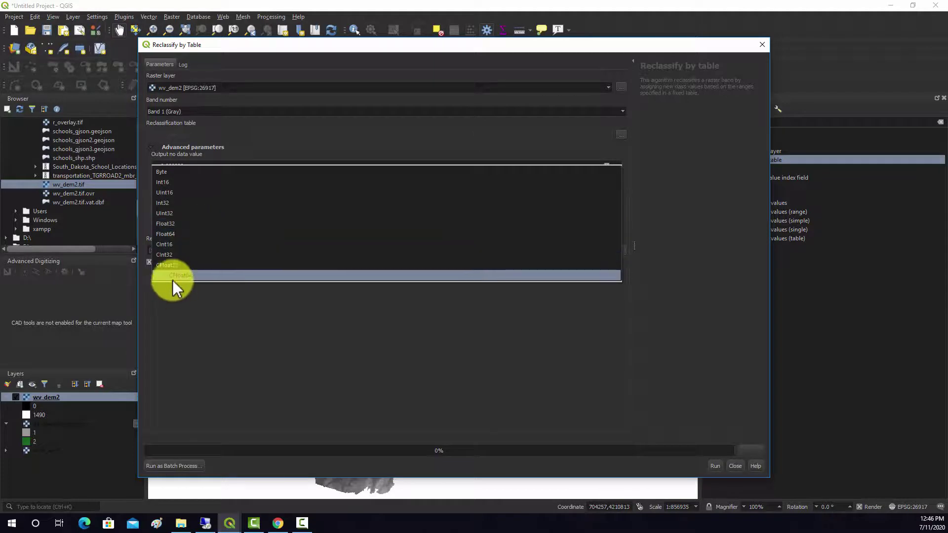
pyautogui.click(173, 193)
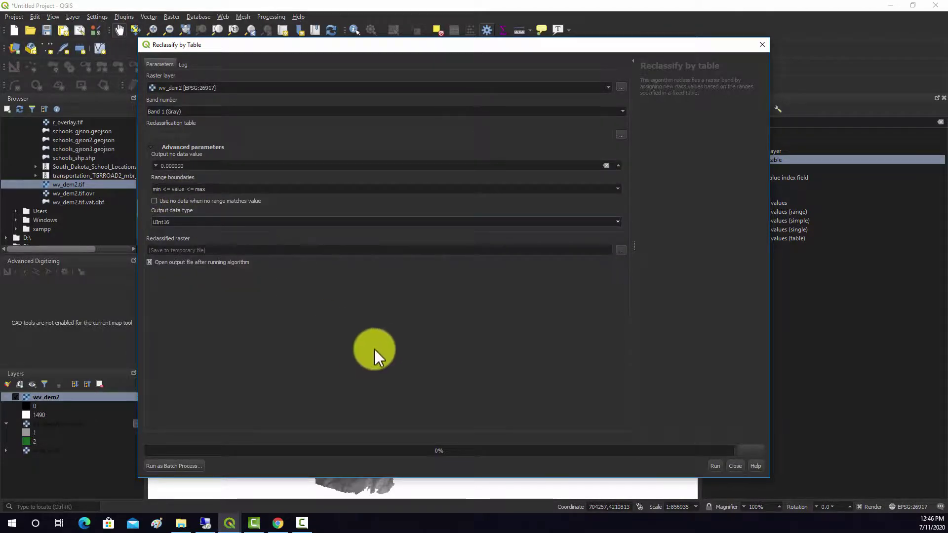
pyautogui.click(717, 465)
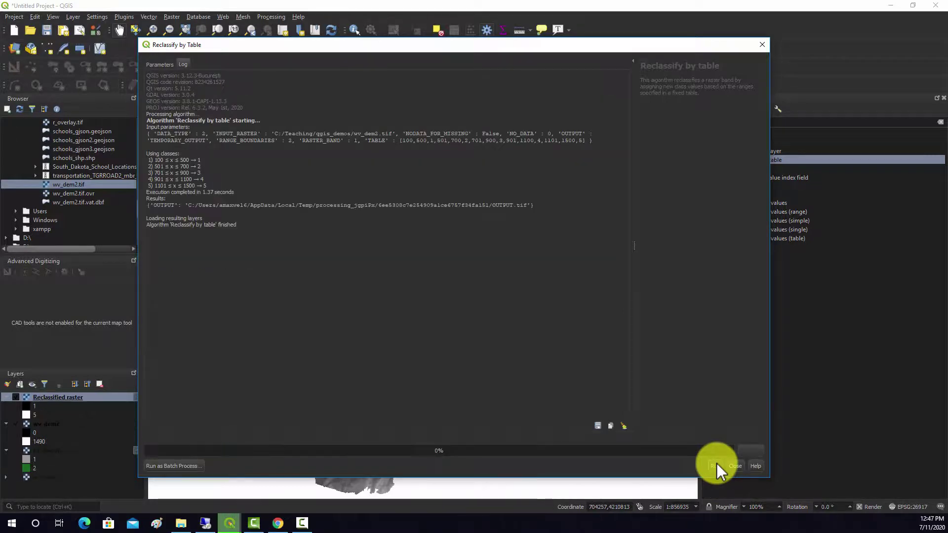
pyautogui.click(732, 466)
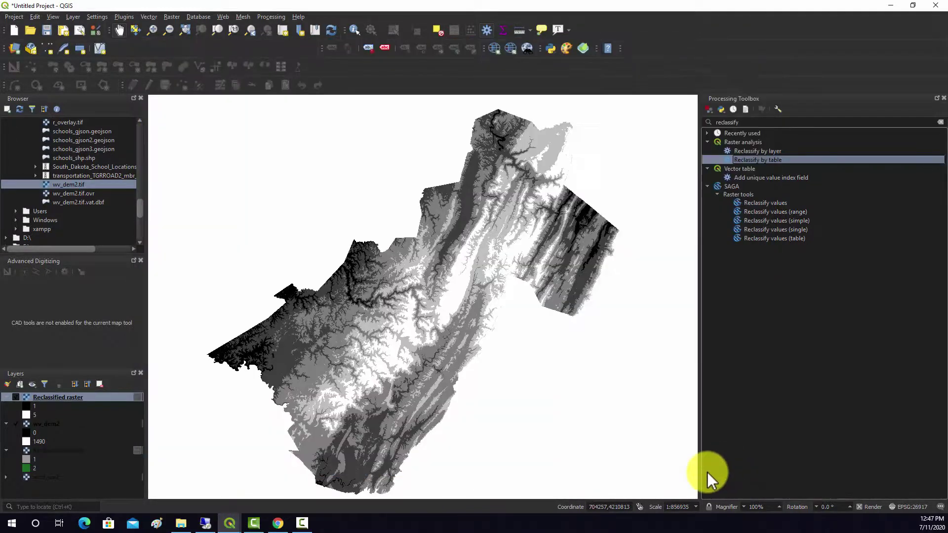
pyautogui.rightClick(44, 405)
pyautogui.click(74, 515)
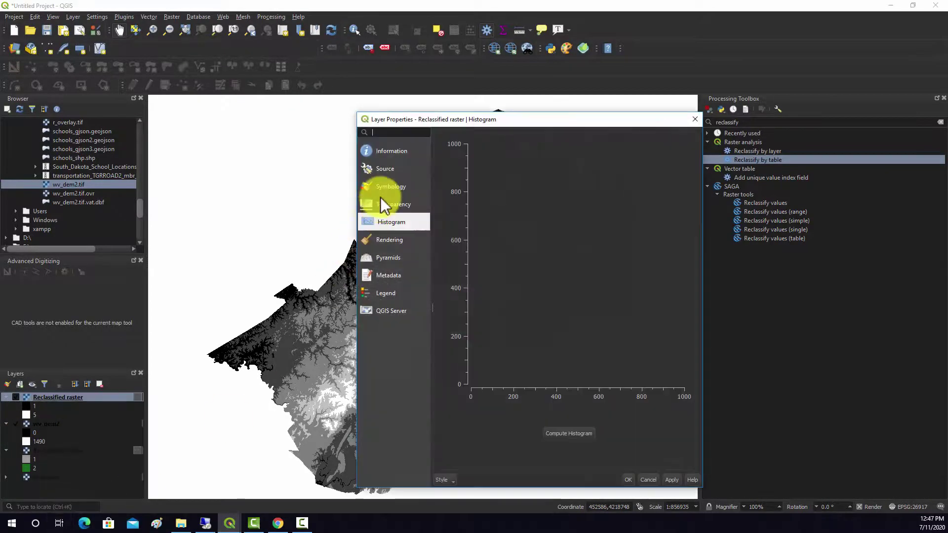
pyautogui.click(650, 479)
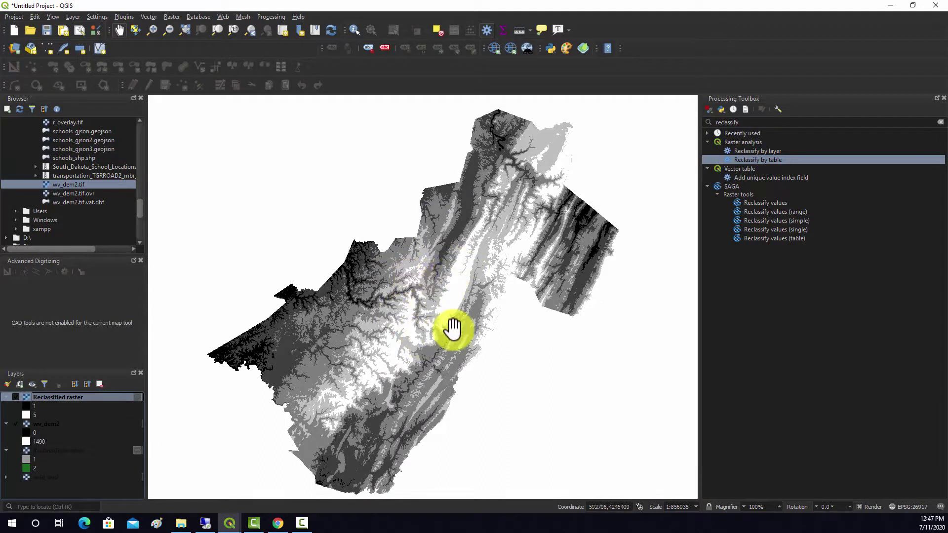